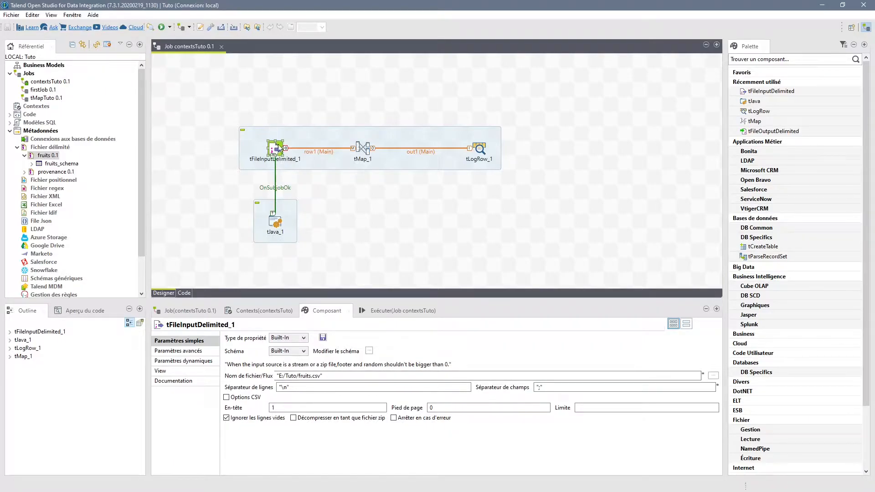
Step: Review the file path set in tFileInputDelimited_1 and the hard-coded text printed by the tJava_1 code
mouse_move(279, 376)
mouse_down()
mouse_move(329, 368)
mouse_move(276, 375)
mouse_up()
click(332, 378)
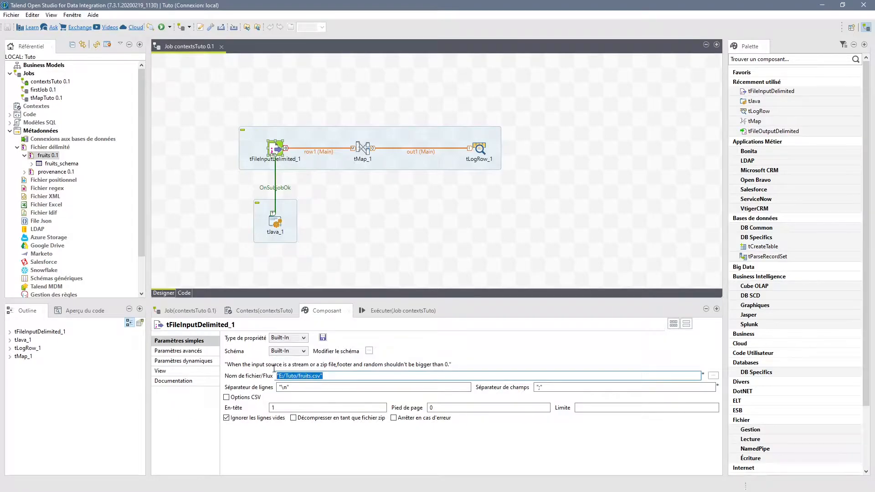
click(281, 227)
drag(344, 340, 378, 337)
click(369, 342)
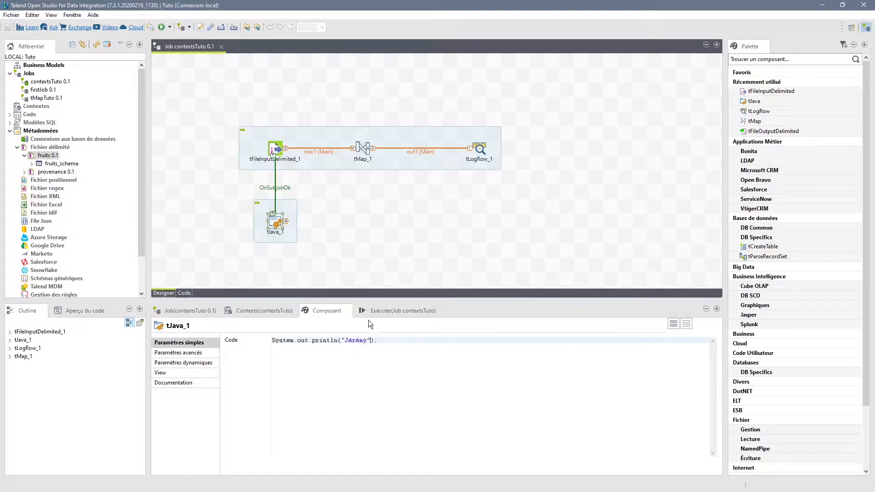
Step: Edit the fruits delimited file metadata and export its settings as a new repository context group named fruits
right_click(42, 157)
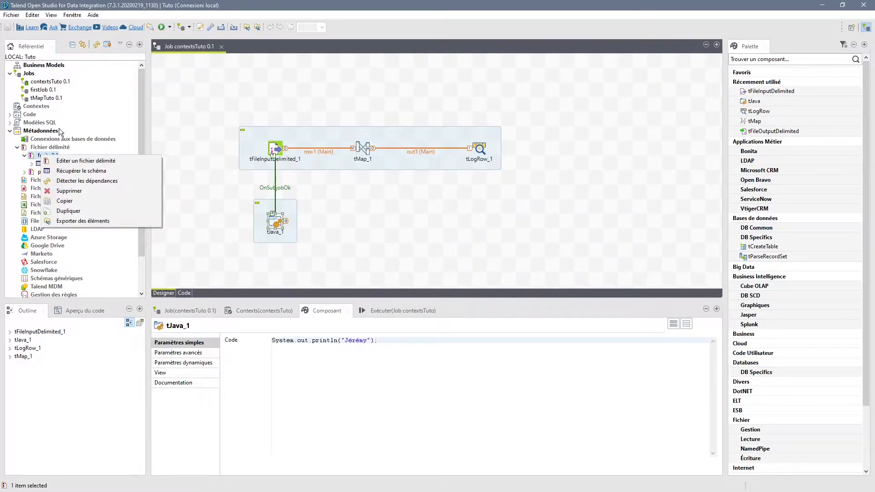
click(81, 160)
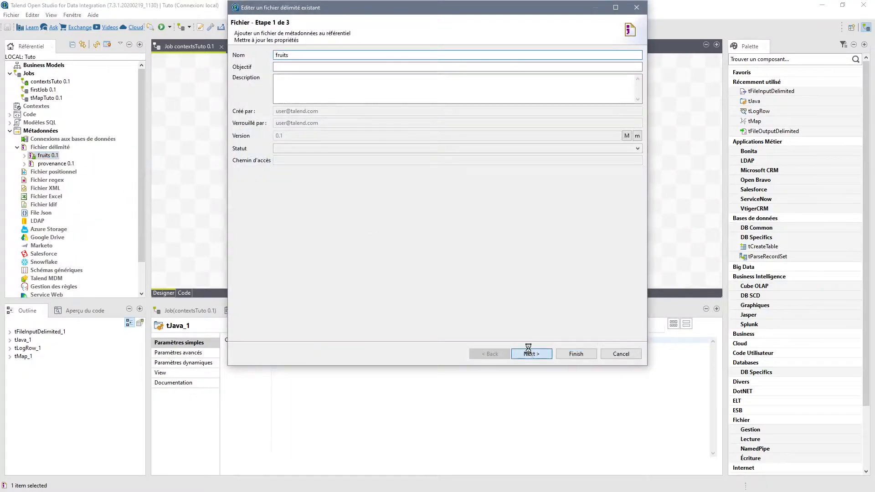
click(529, 354)
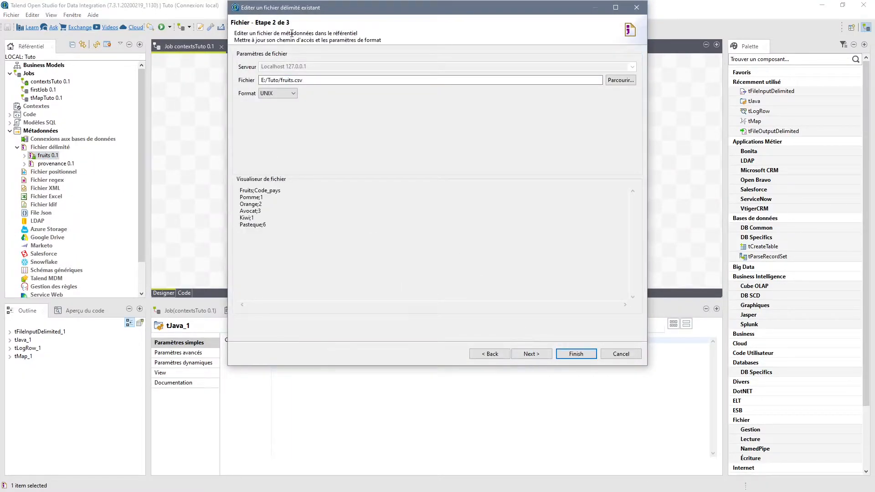
click(537, 355)
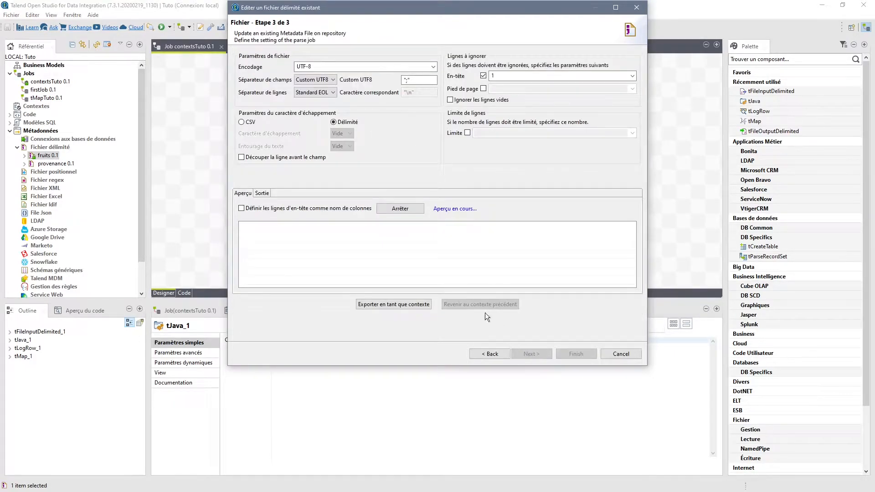
click(387, 304)
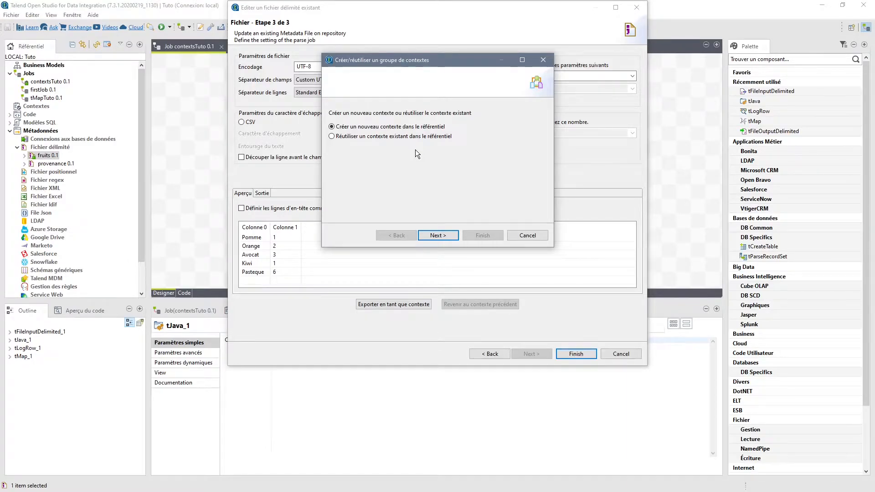
click(437, 235)
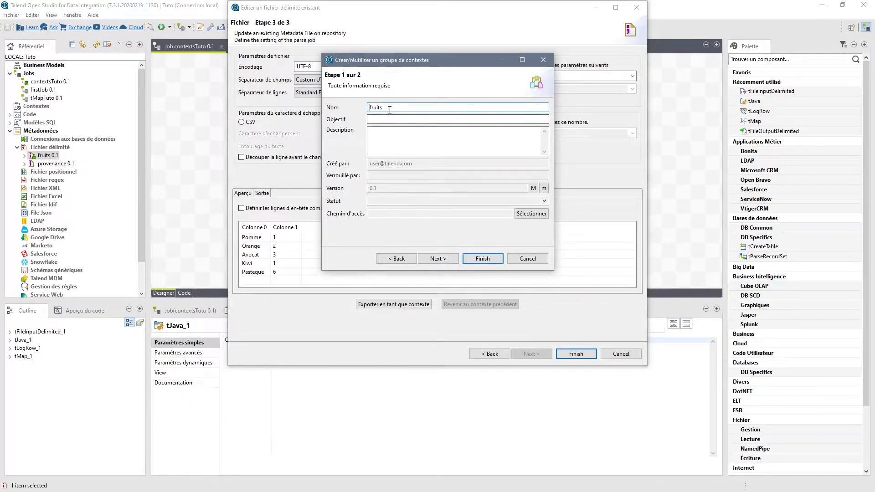
click(438, 258)
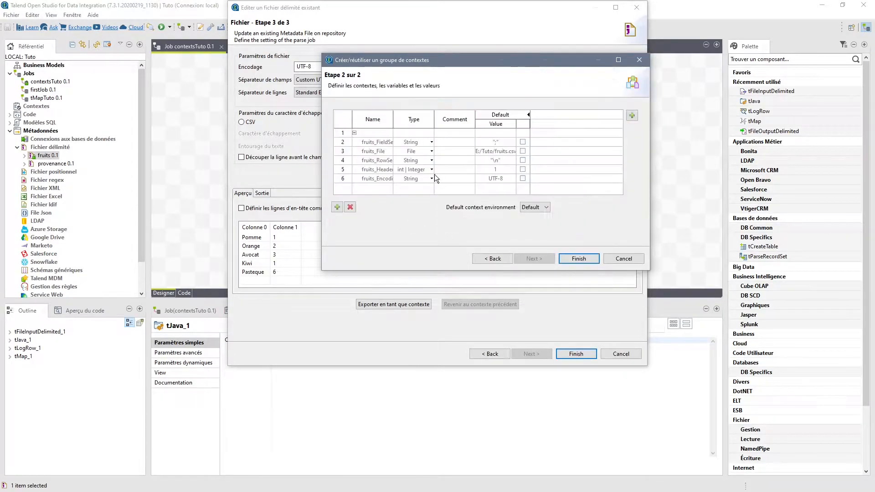
drag(294, 97, 191, 106)
drag(283, 119, 318, 119)
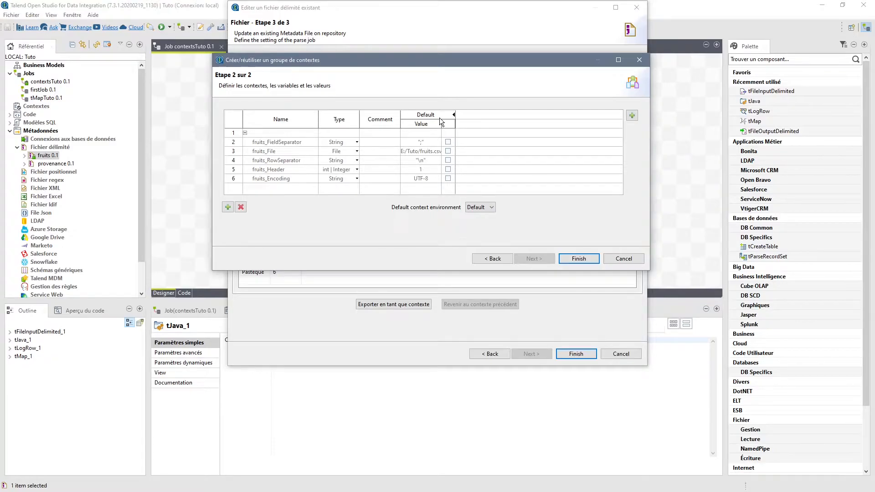
Step: Add two new contexts named DEV and PROD to the fruits context group
click(630, 117)
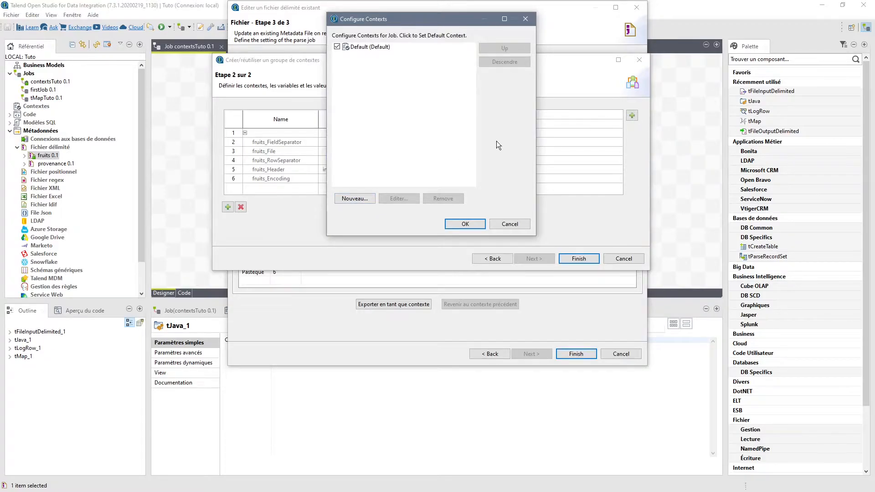
click(352, 196)
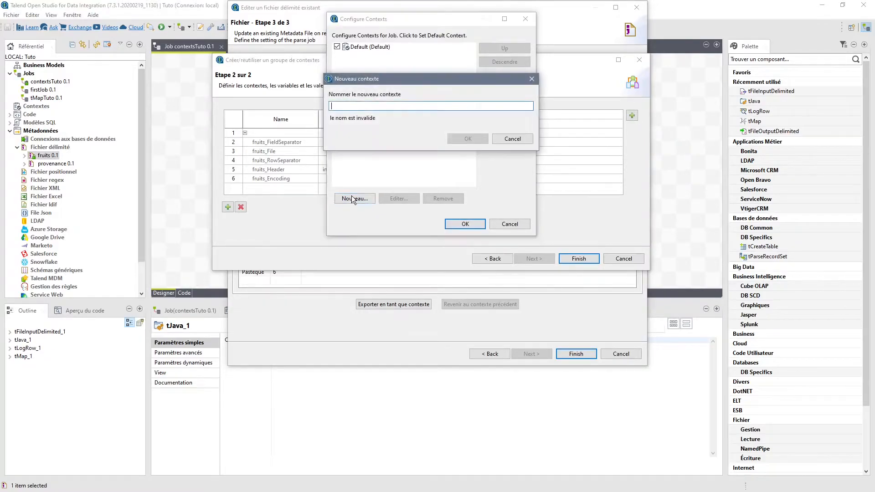
text(DEV)
click(462, 138)
click(360, 199)
text(PROD)
key(Return)
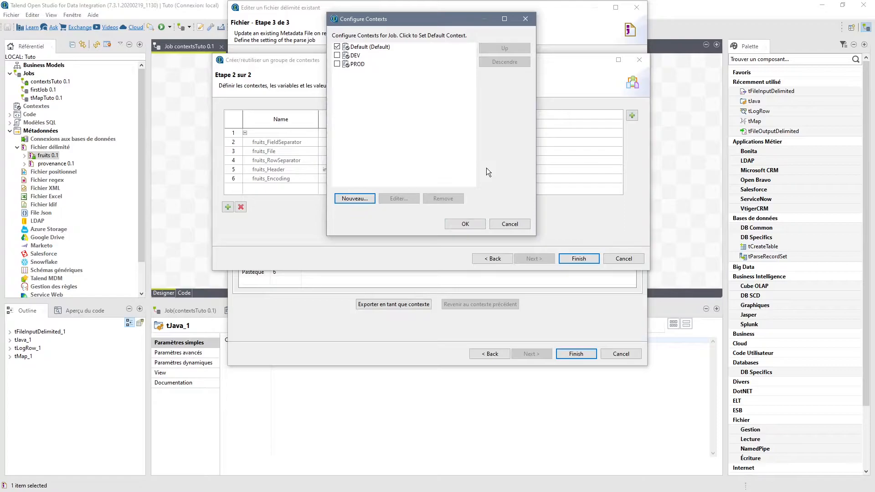
Step: Make DEV the default context, remove the original Default context and accept the context configuration
click(337, 55)
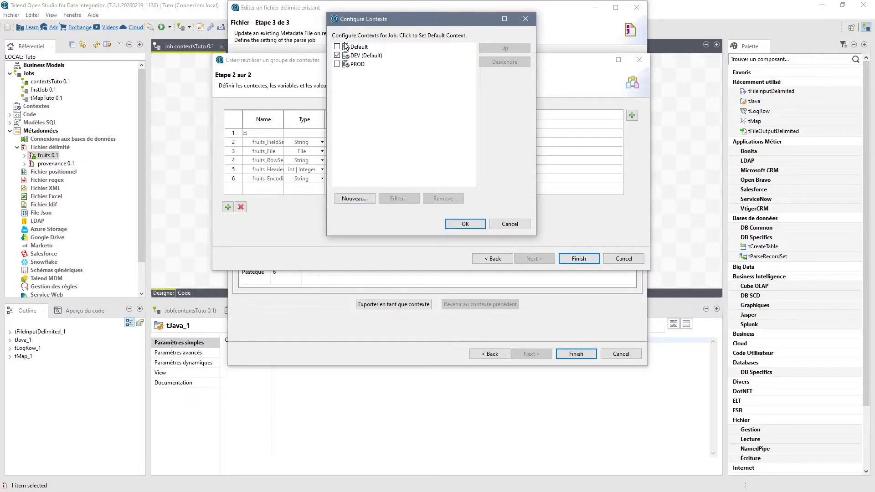
click(355, 49)
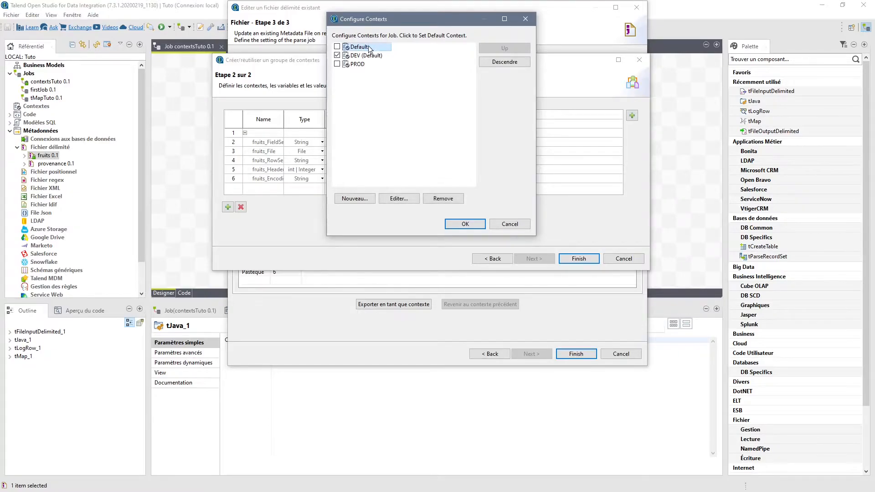
click(443, 198)
click(465, 224)
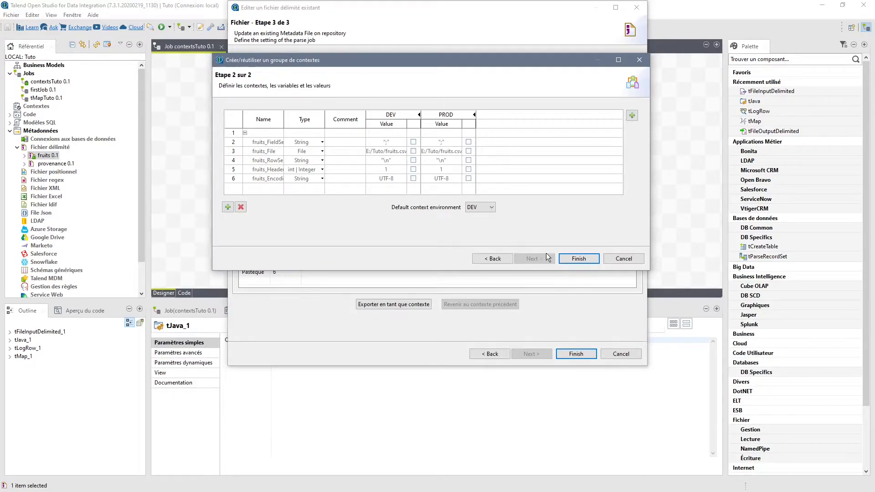
Step: Finish the context export and the fruits file metadata edit, propagating the modifications to all jobs
click(578, 258)
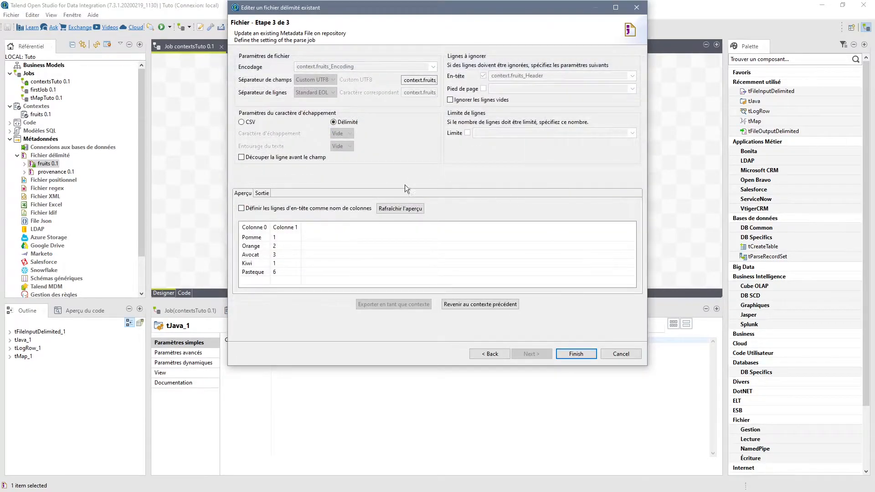
click(577, 354)
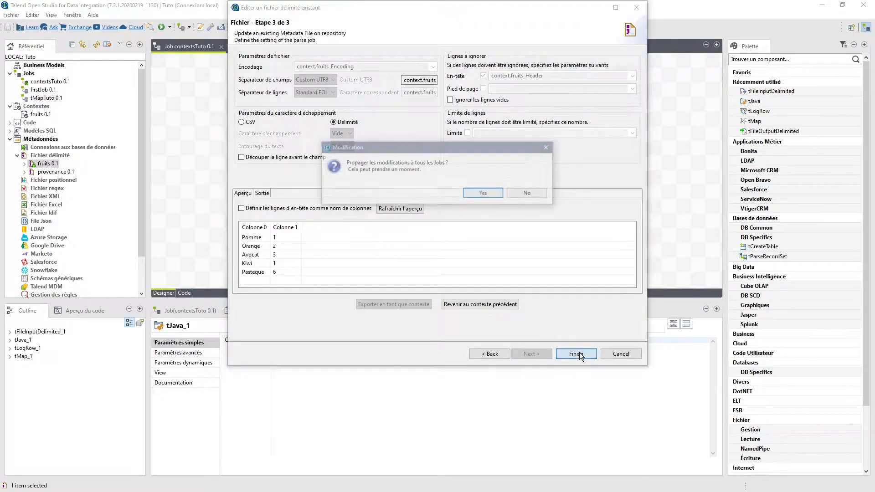
click(484, 194)
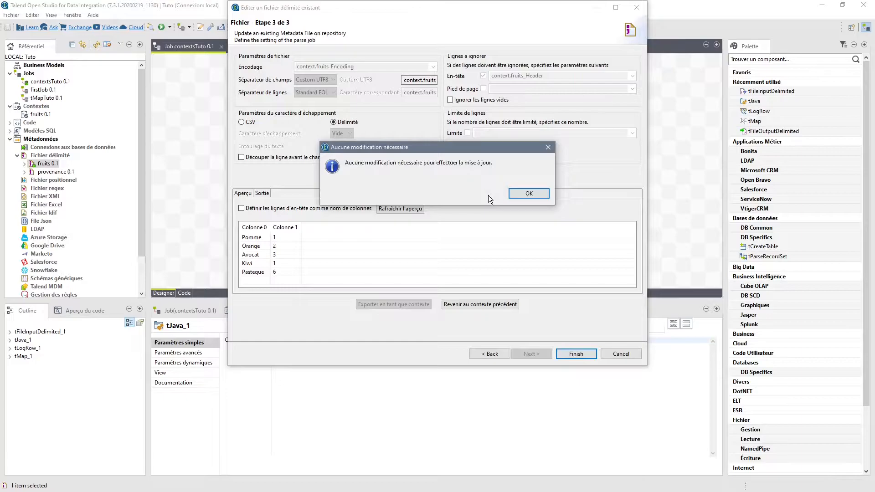
click(520, 193)
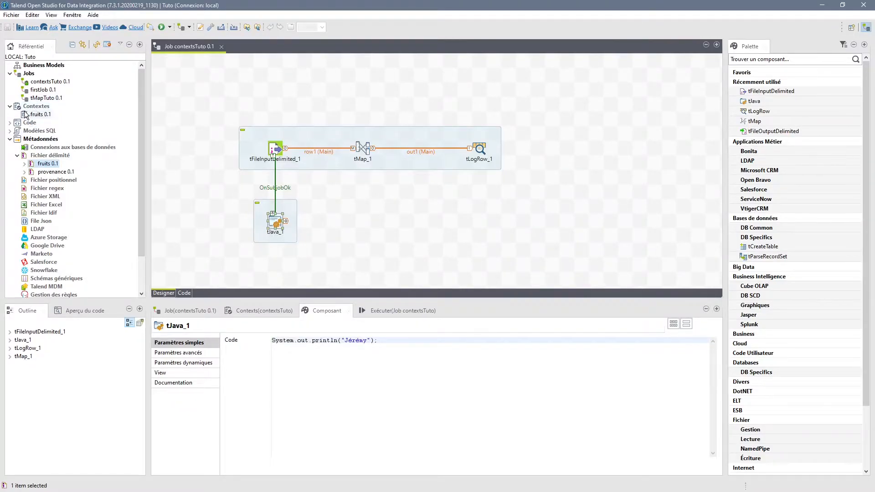
Step: Open the fruits context group in the repository and review its variables for DEV and PROD
right_click(41, 116)
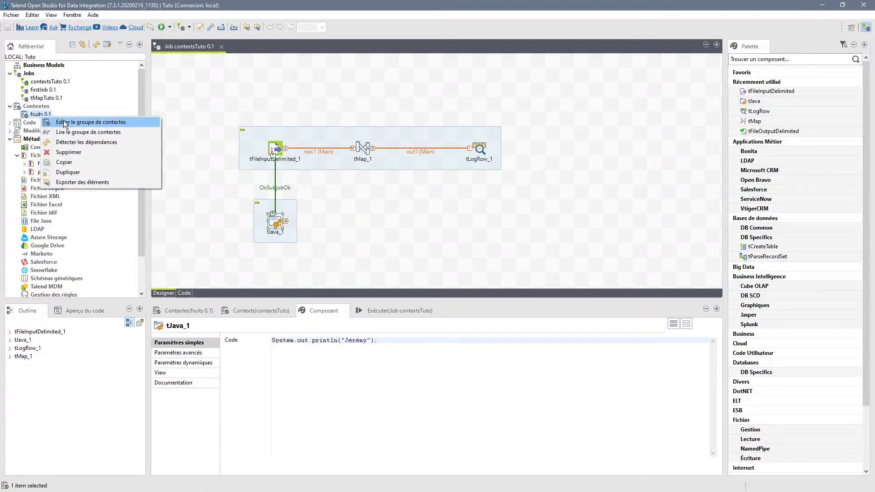
click(65, 123)
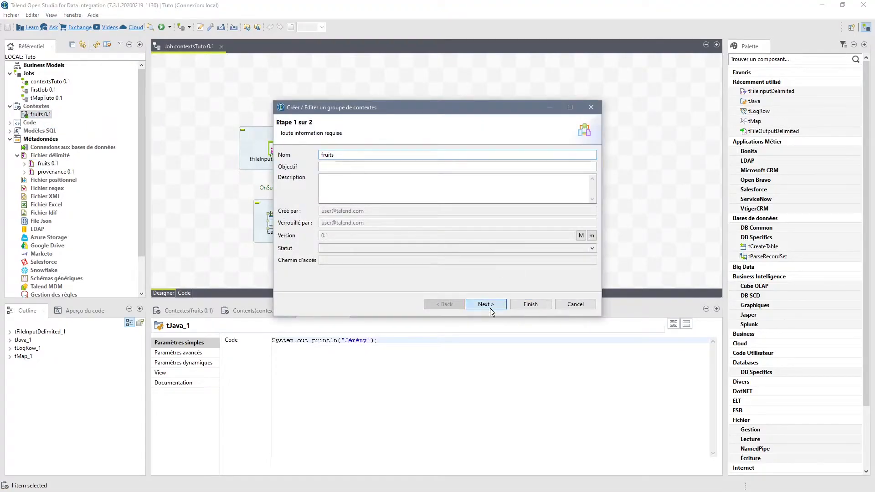
click(490, 306)
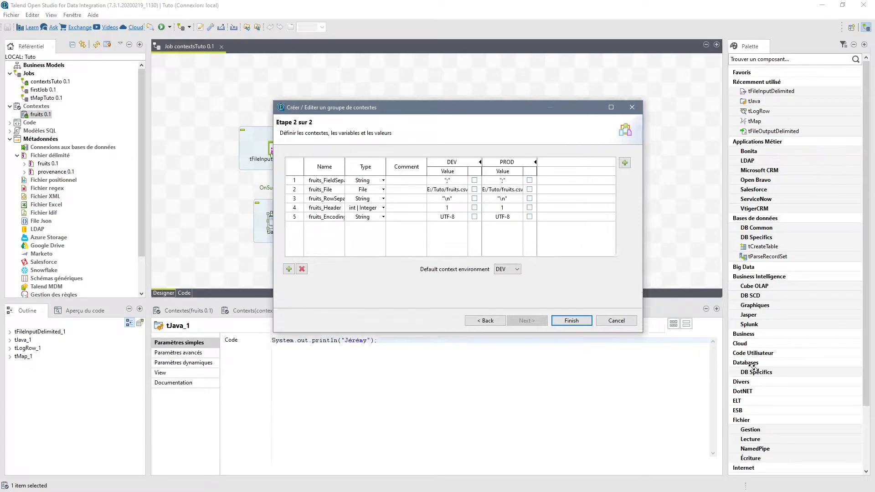
click(535, 162)
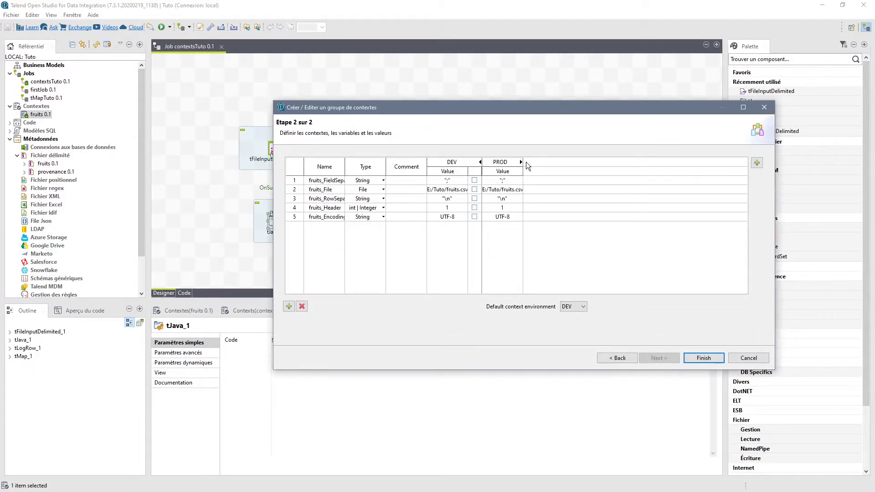
drag(522, 162, 570, 161)
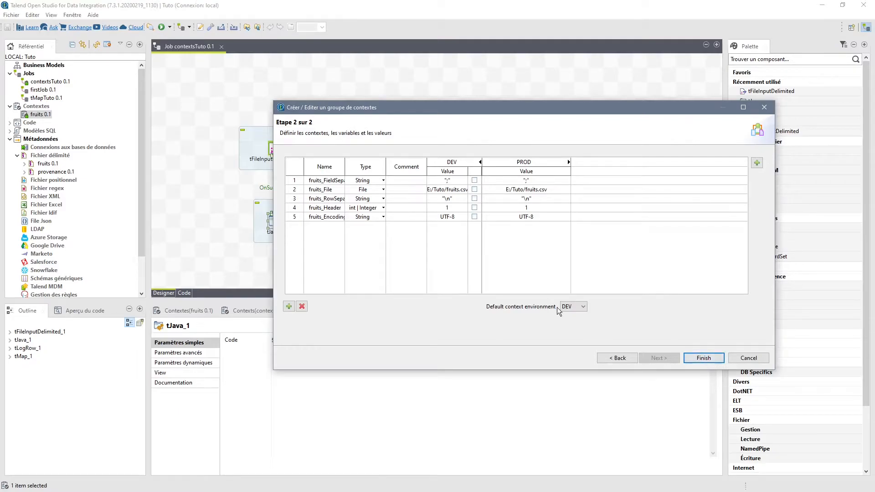
click(705, 357)
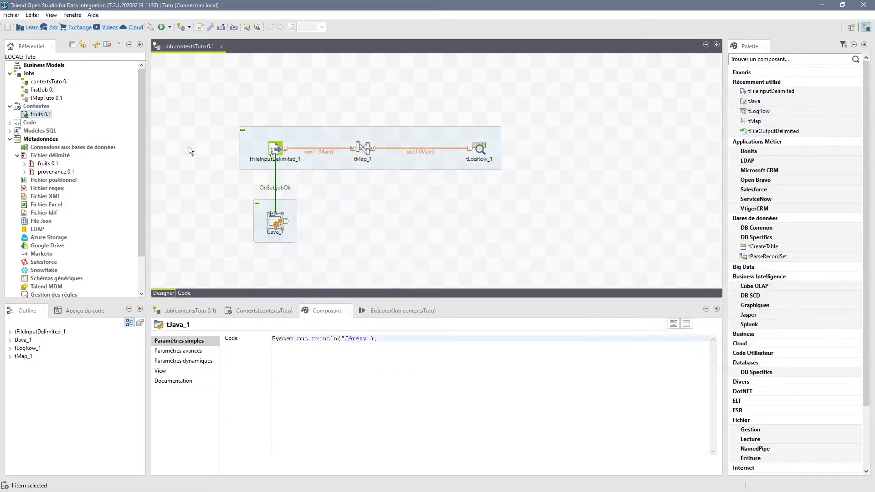
Step: Check that the fruits delimited file's path and parse settings use context variables, leaving the wizard without changes
right_click(42, 164)
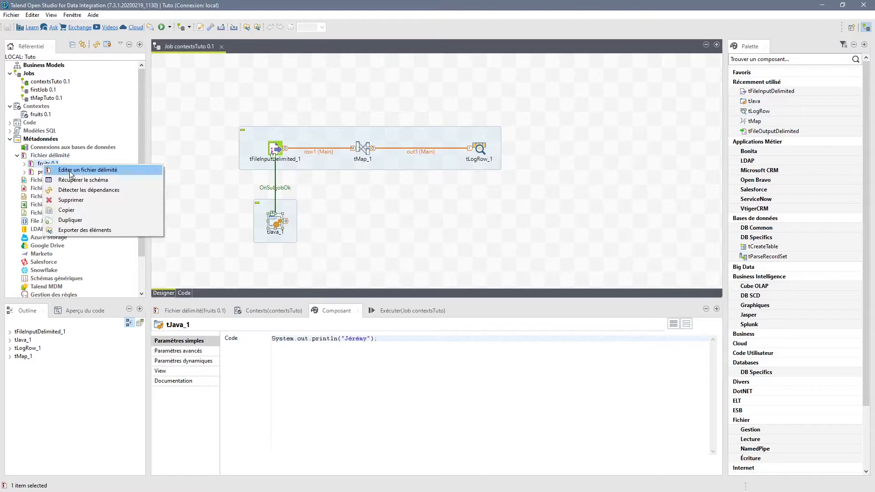
click(70, 171)
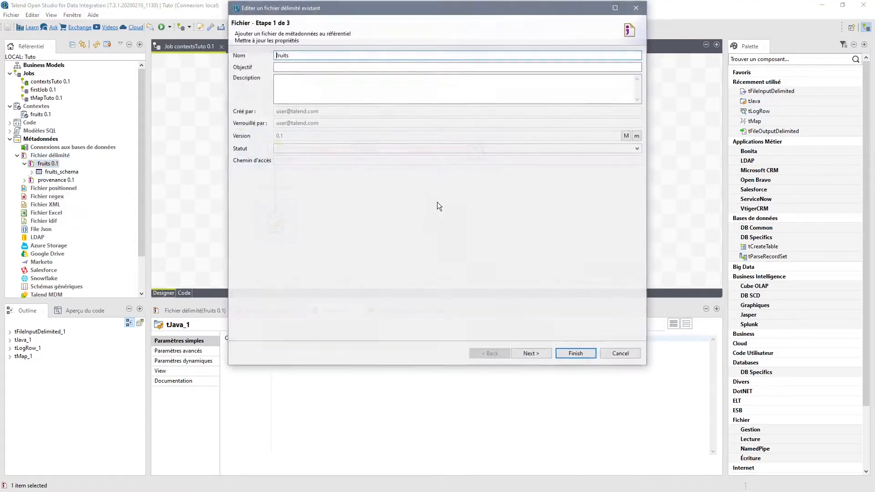
click(530, 353)
click(262, 80)
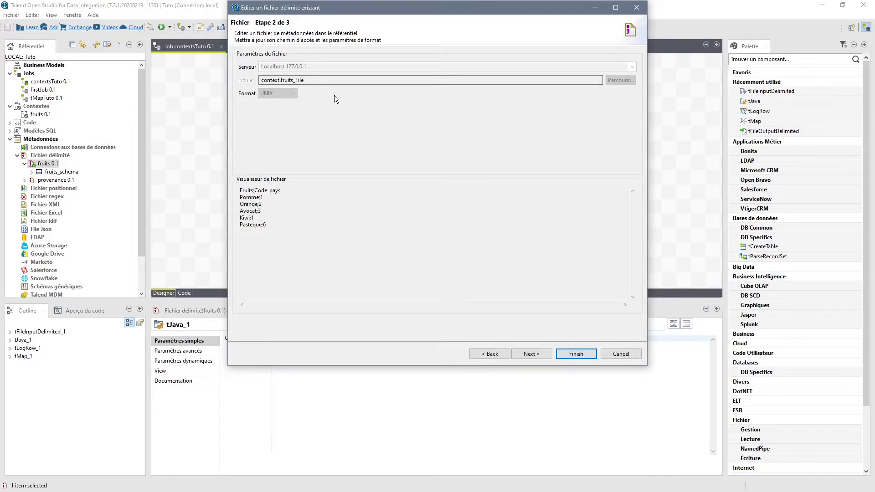
click(542, 352)
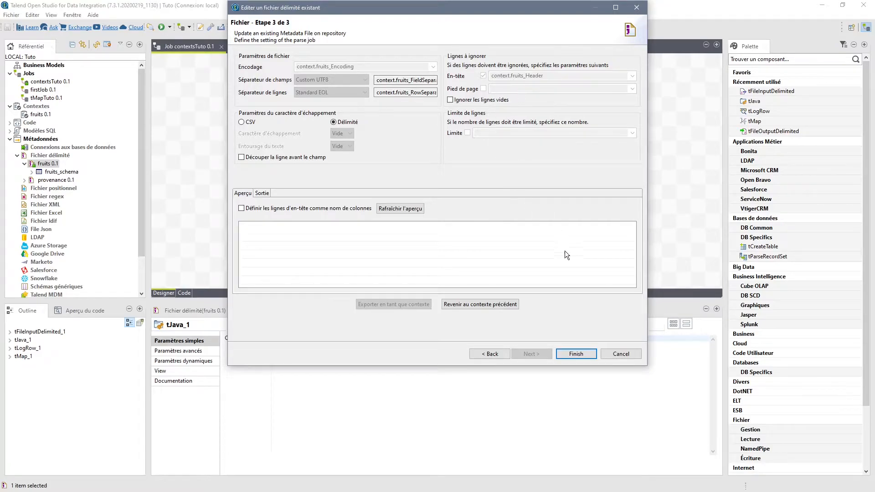
click(618, 354)
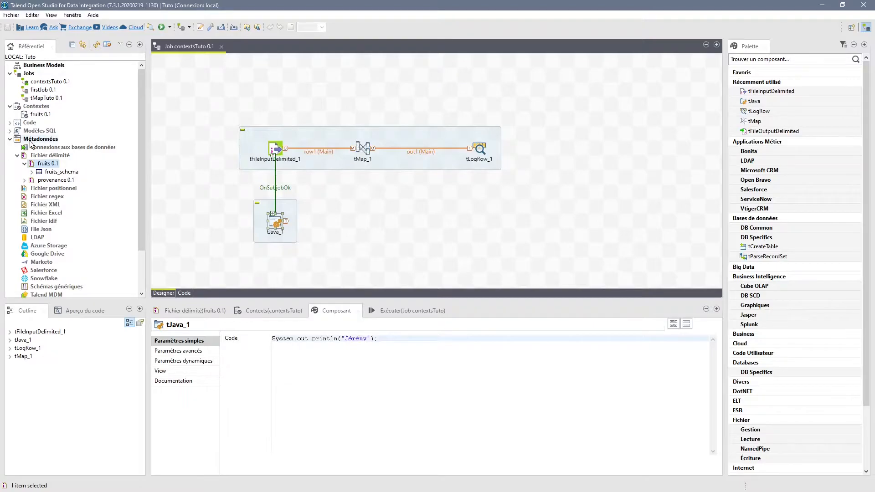
Step: Start a new repository context group named monGroupeContexte and proceed to its variable definitions
right_click(25, 111)
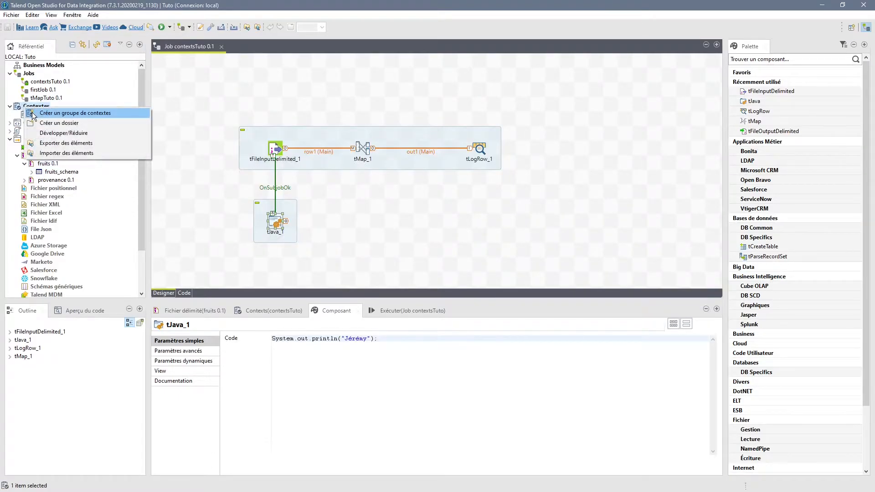
click(36, 113)
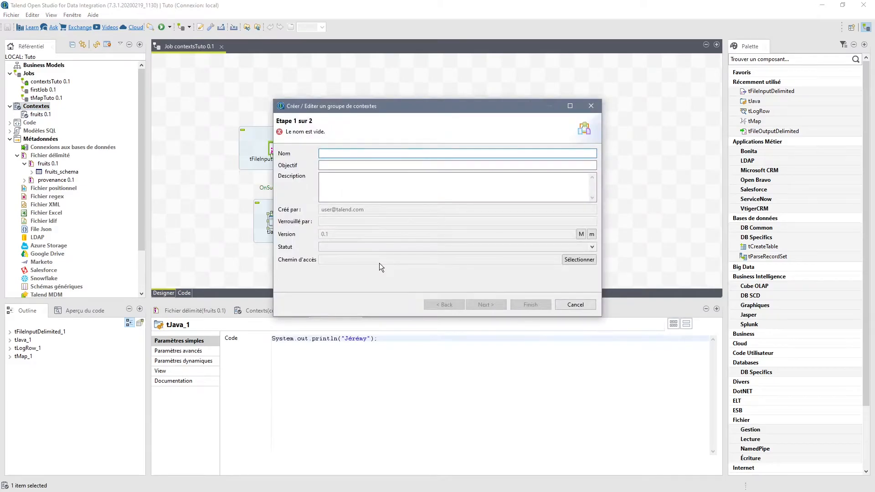
text(monGroupeContexte)
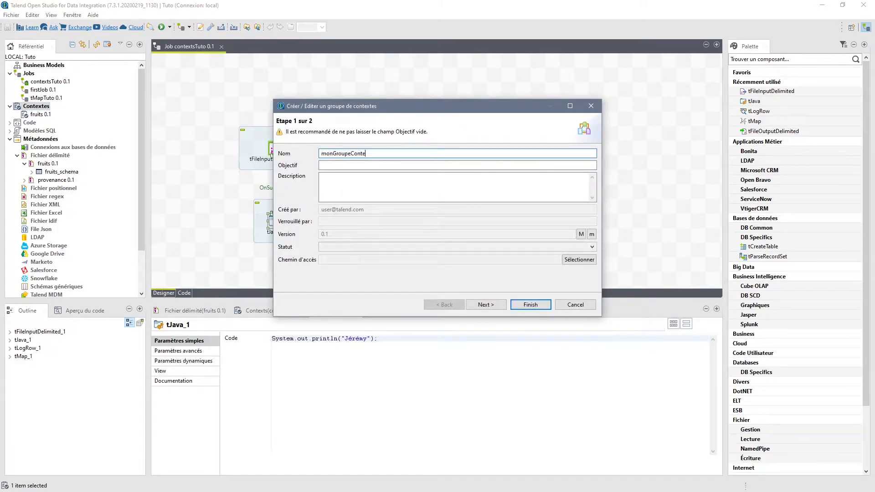
click(495, 305)
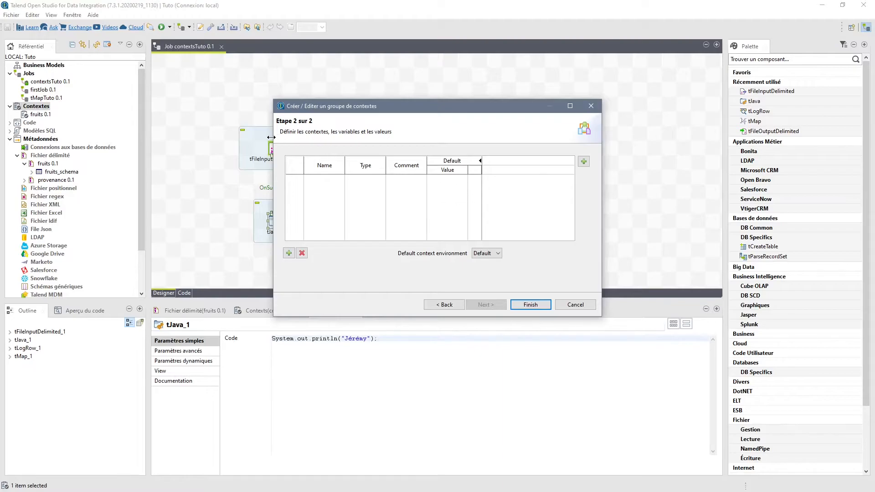
Step: Add two new contexts named DEV and PROD to the monGroupeContexte context group
click(585, 162)
click(373, 246)
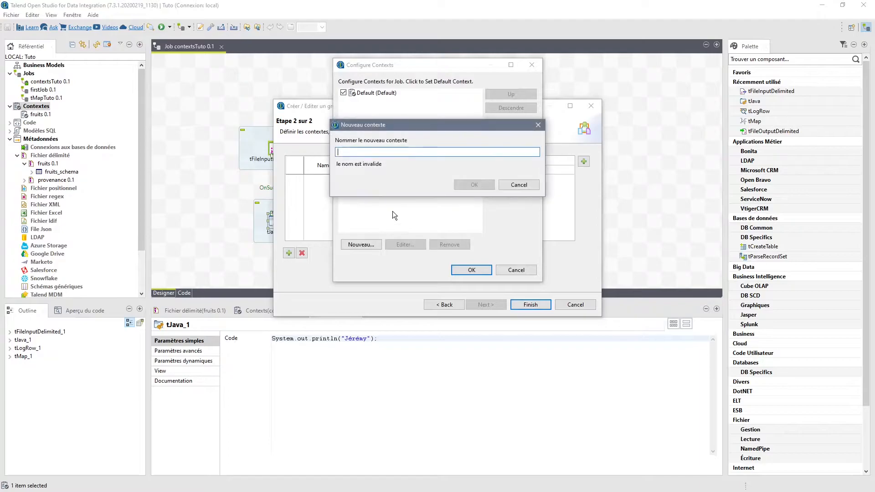
text(DEV)
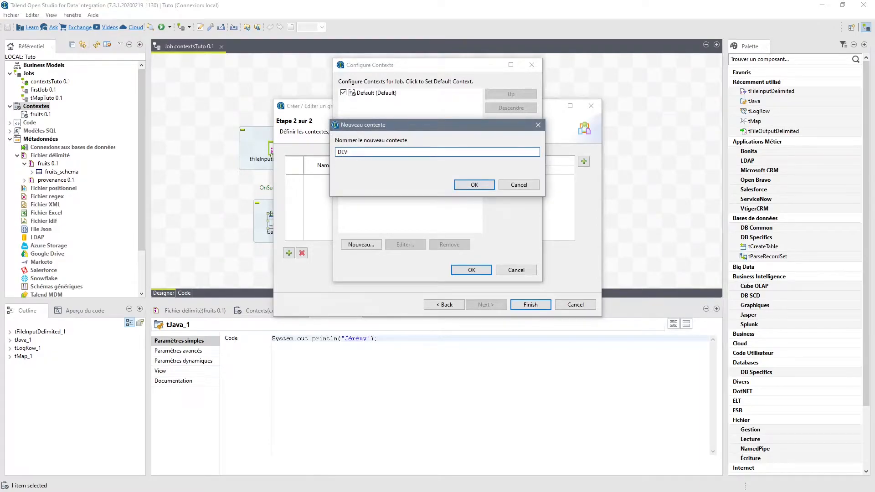
key(Return)
click(375, 245)
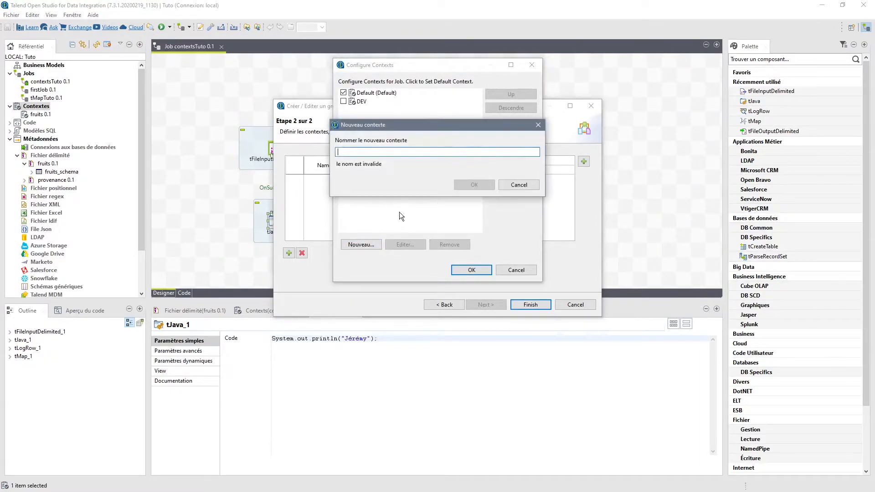
text(PROD)
click(468, 190)
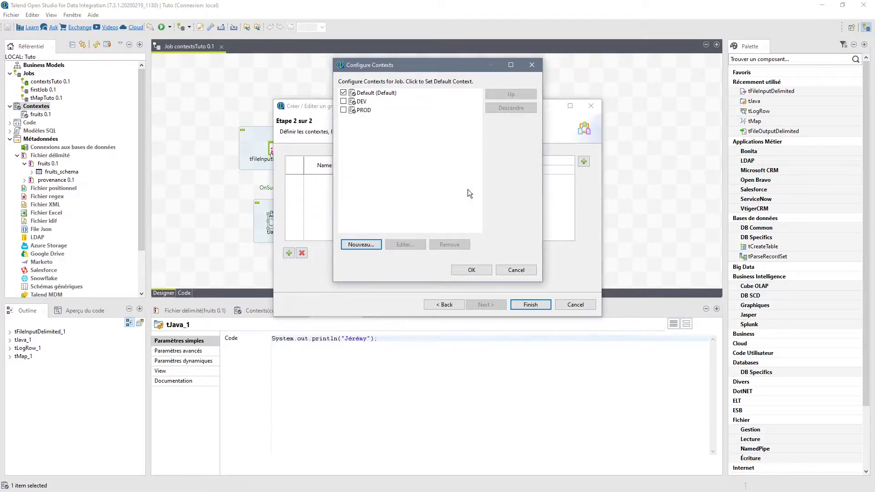
Step: Make DEV the group's default context and remove the original Default context
click(344, 101)
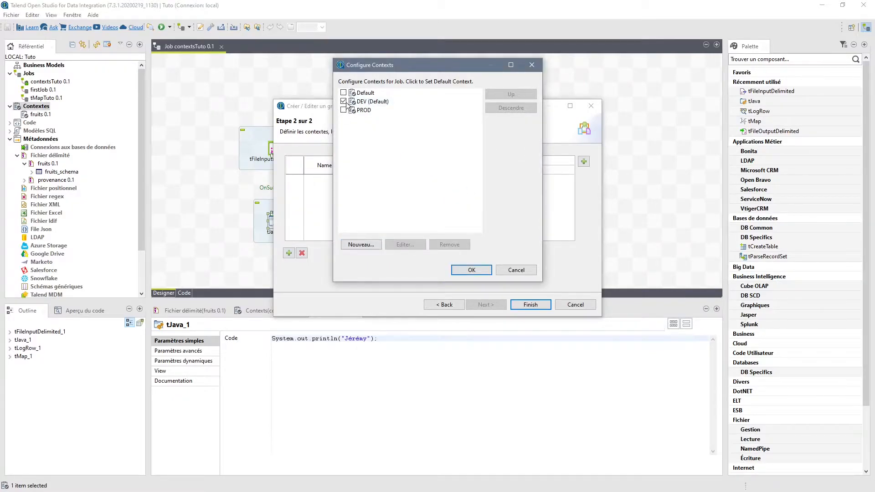
click(368, 93)
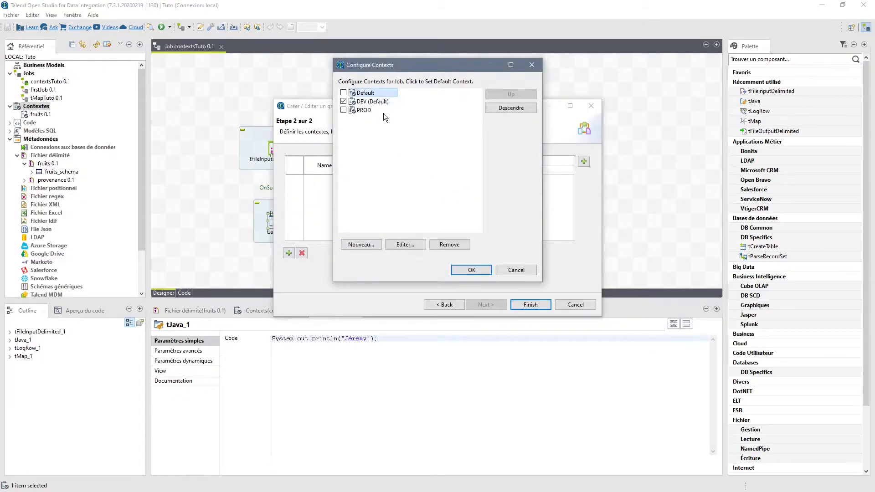
click(445, 245)
click(467, 269)
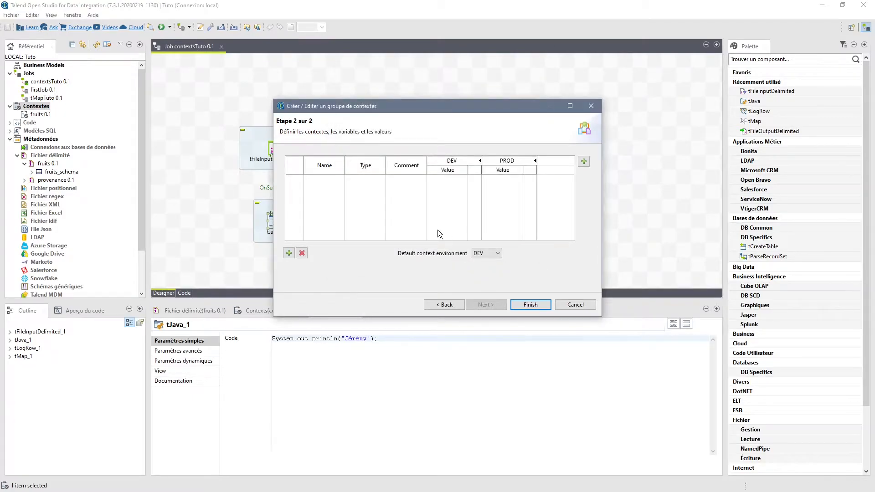
Step: Add a context variable named variableContexte of type String to the group
click(289, 253)
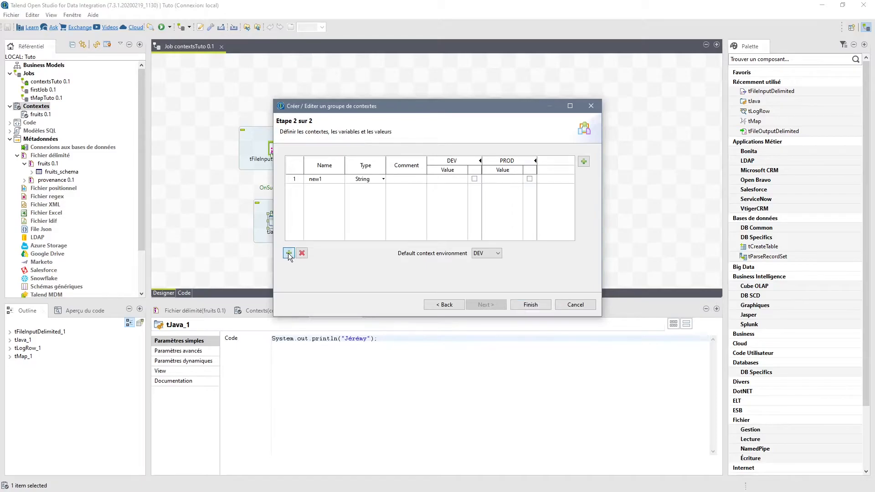
click(321, 177)
text(vari)
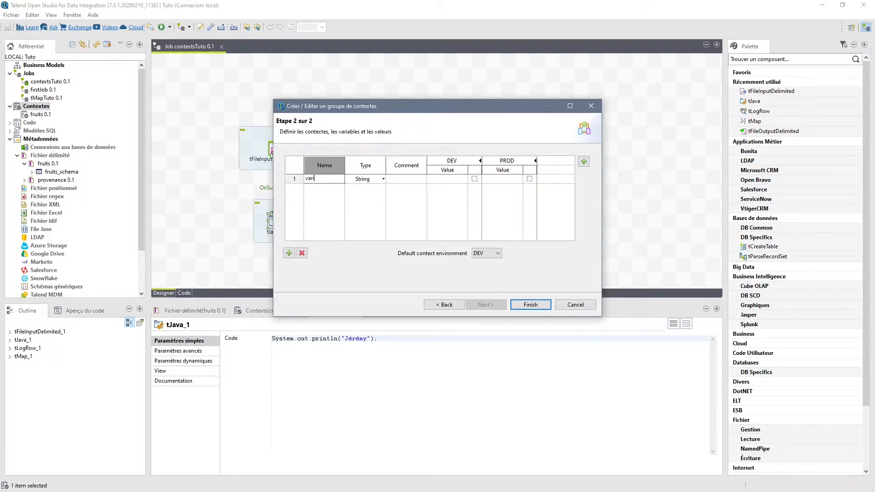
text(ableContexte)
key(Return)
click(379, 177)
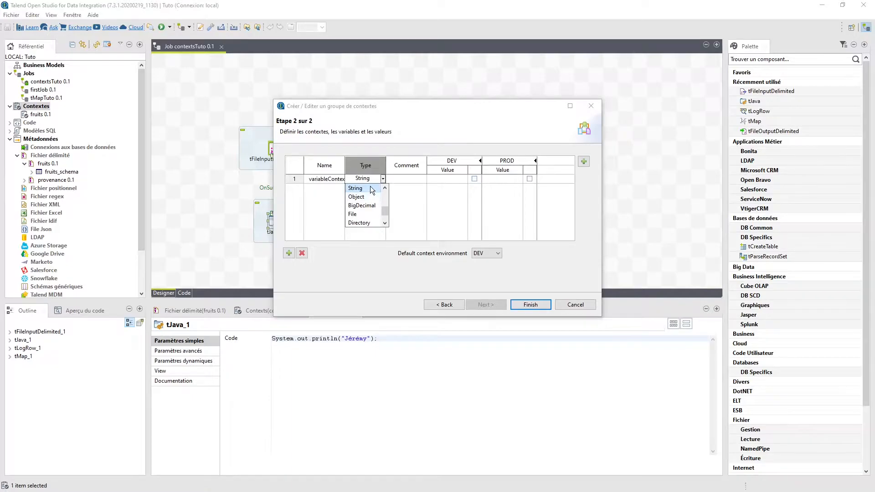
click(363, 189)
Step: Set variableContexte to "DEV" for DEV and "PROD" for PROD, and finish creating the context group
click(446, 179)
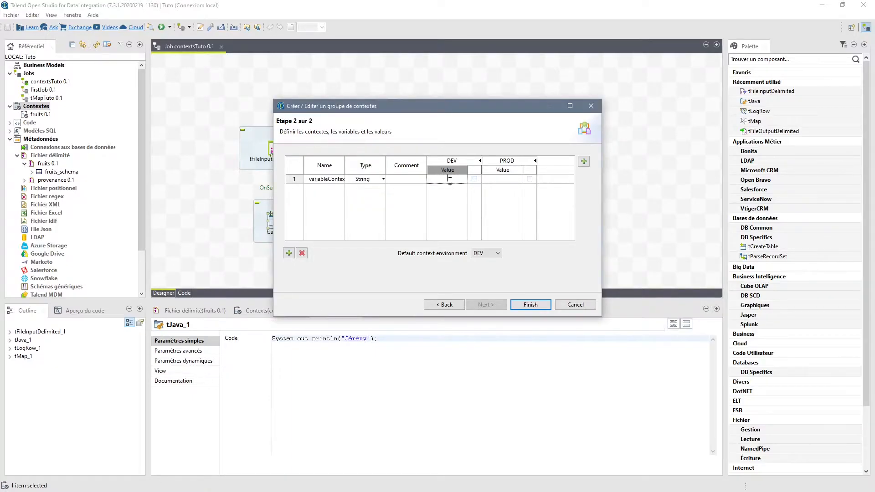
text("DEV")
click(503, 178)
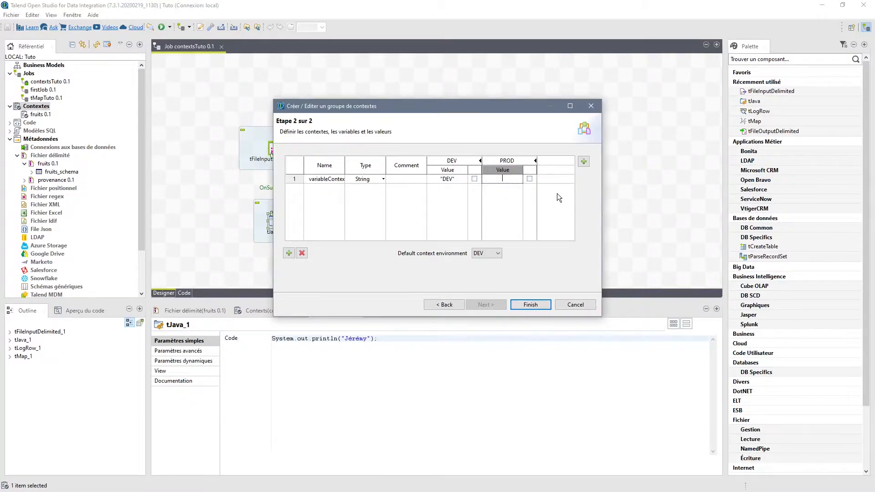
text("PROD")
click(530, 304)
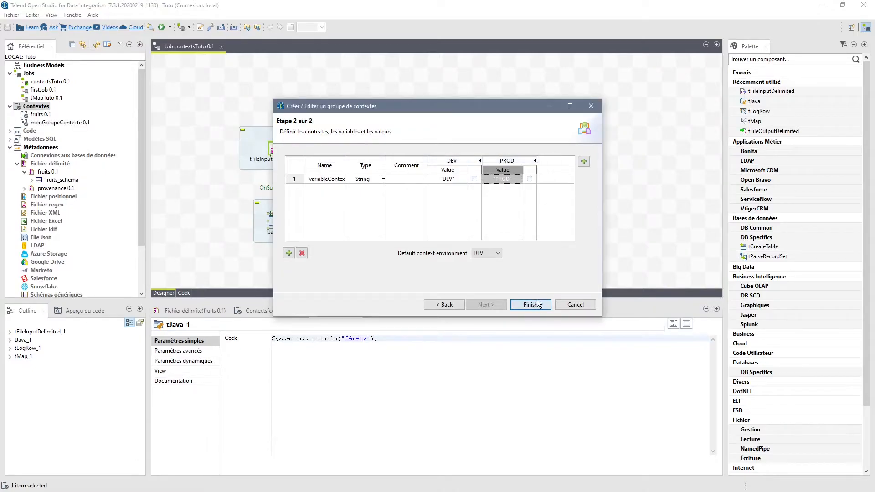
Step: Reopen monGroupeContexte from the repository to review its variable and values, leaving it without changes
click(56, 123)
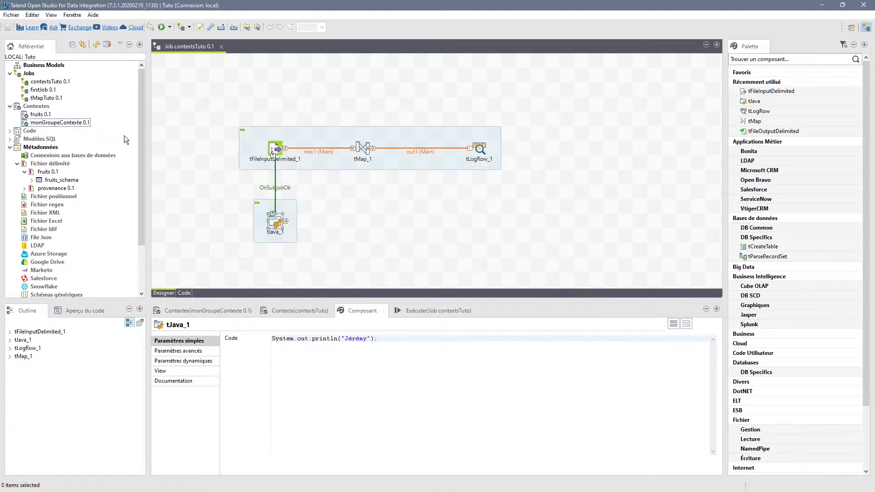
right_click(70, 121)
click(84, 127)
click(482, 302)
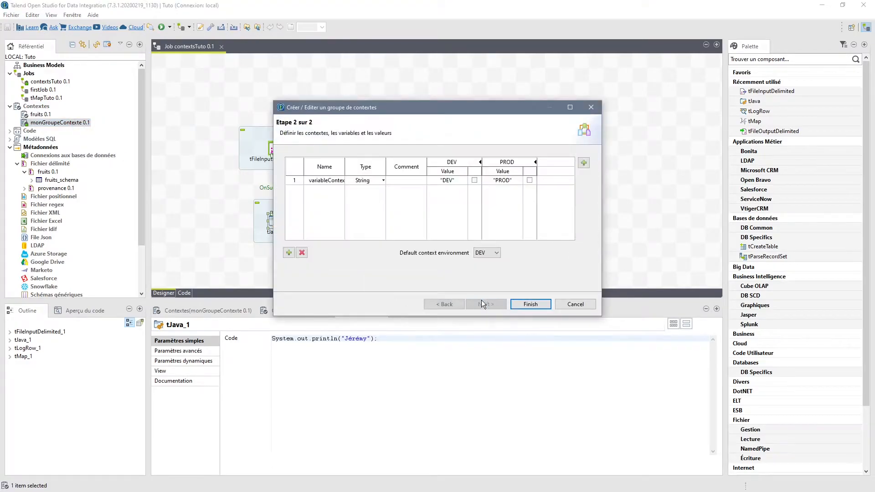
click(591, 107)
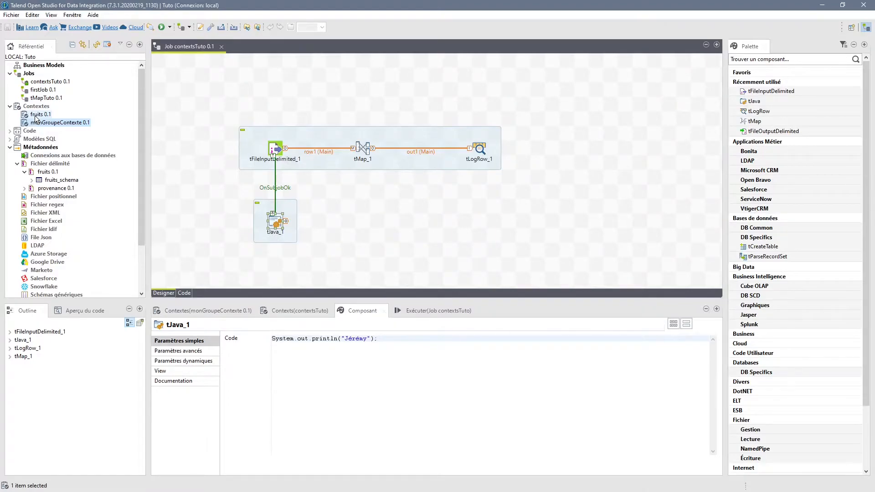
Step: Add DEV and PROD contexts to the contextsTuto job's own context settings
click(302, 310)
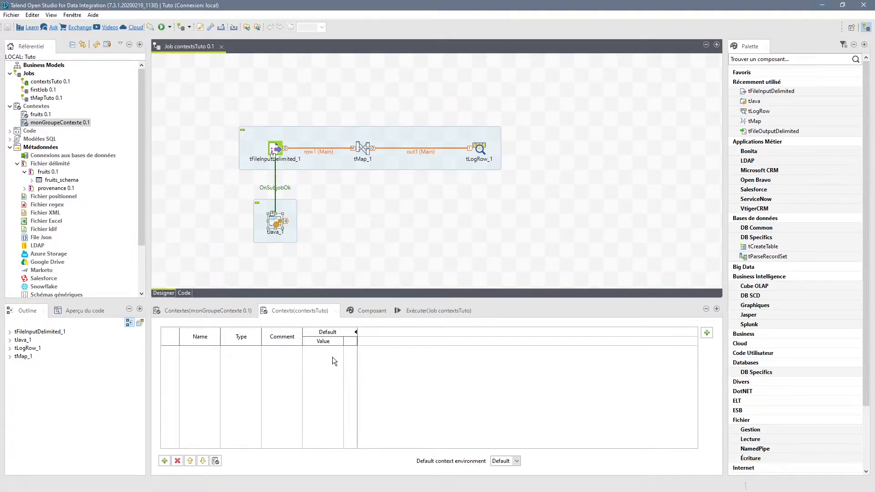
click(706, 333)
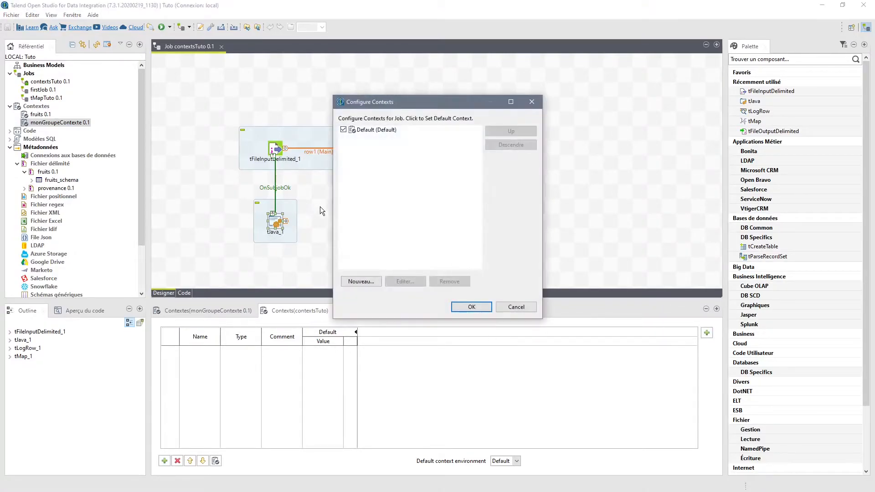
click(367, 282)
text(DEV)
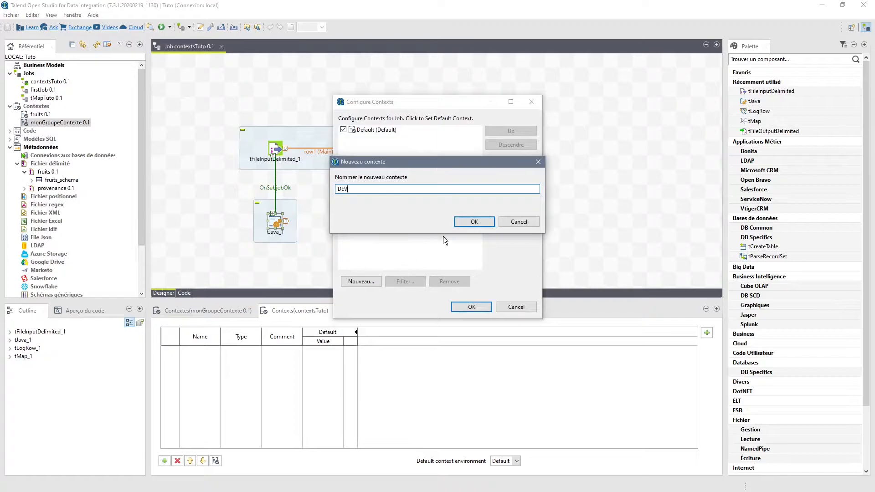
click(461, 219)
click(369, 281)
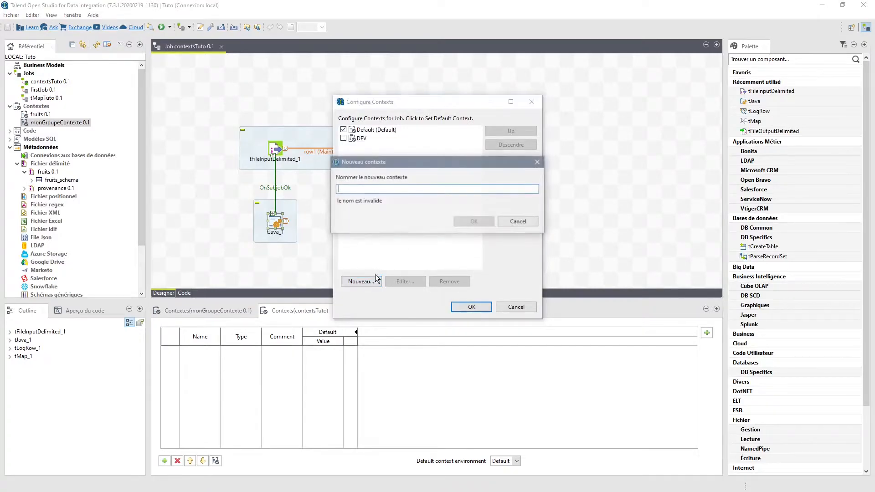
text(PROD)
key(Return)
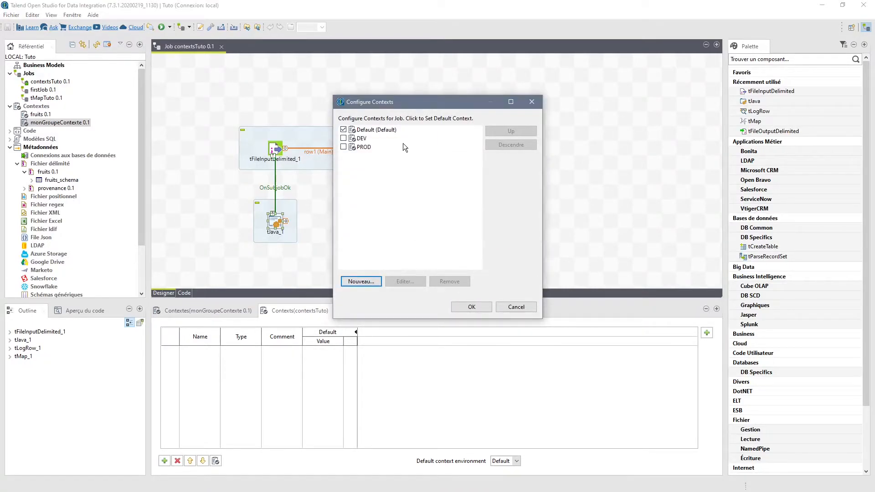
Step: Make DEV the job's default context and remove its original Default context
click(343, 138)
click(369, 130)
click(449, 282)
click(462, 306)
Step: Add a String context variable named prenom to the contextsTuto job
click(164, 460)
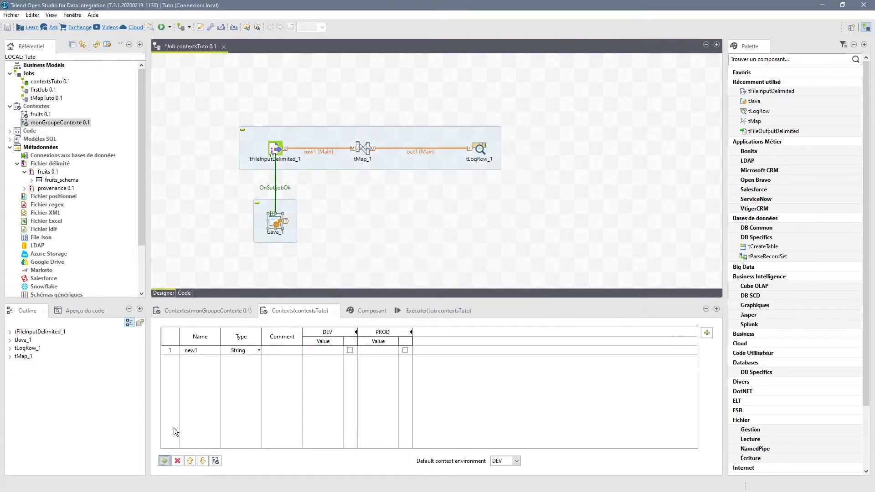
text(Pr)
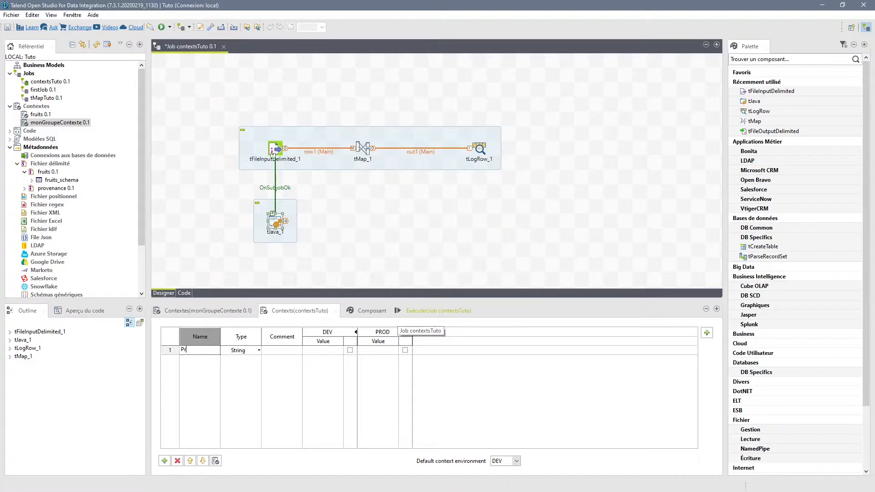
text(prenom)
Step: Give prenom a quoted first name as its DEV value and a different quoted first name as its PROD value
click(321, 351)
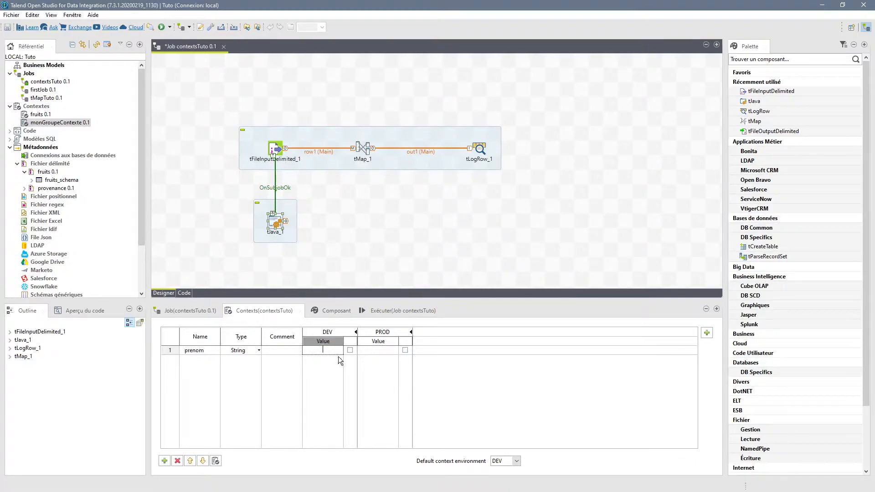
text("Jérémy")
click(371, 350)
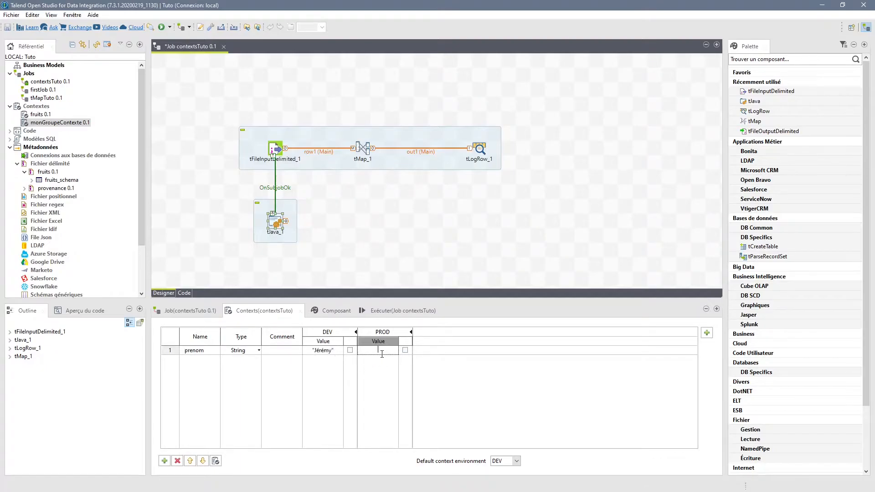
text("Jérémy)
key(BackSpace)
key(BackSpace)
key(BackSpace)
key(BackSpace)
key(BackSpace)
text(Pierre")
click(458, 245)
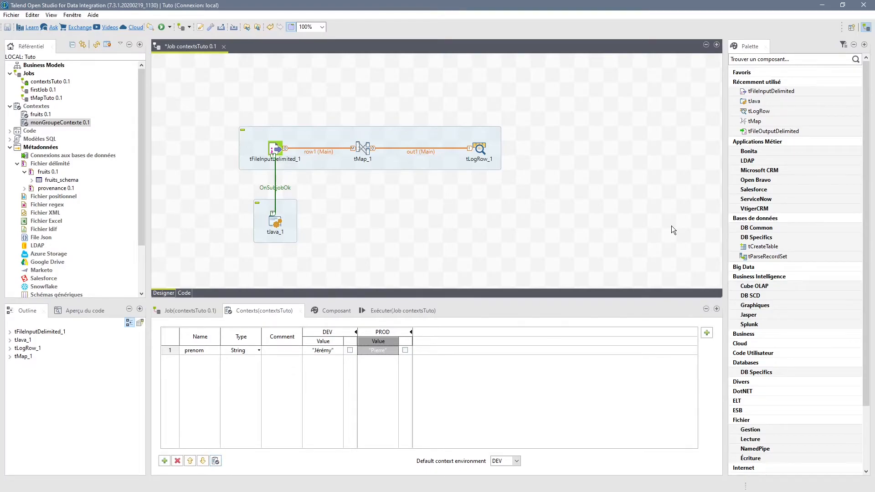
Step: Import all variables of the fruits and monGroupeContexte repository context groups into the job
click(220, 462)
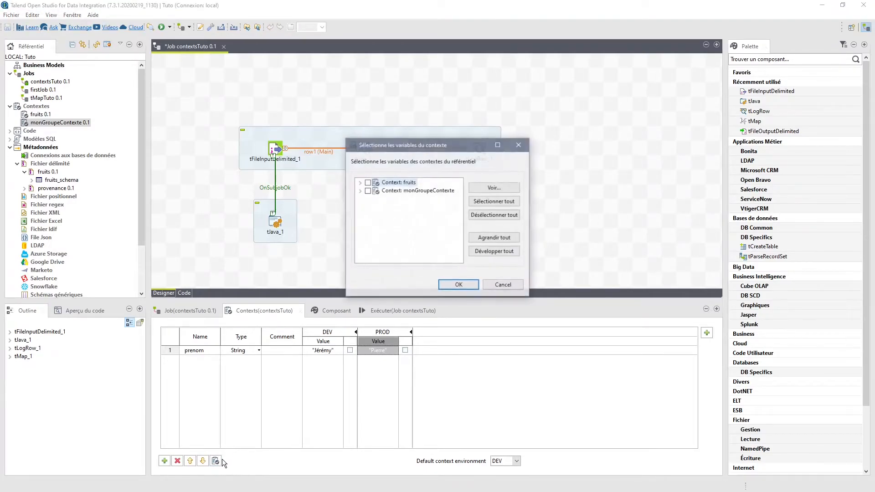
drag(345, 138, 262, 85)
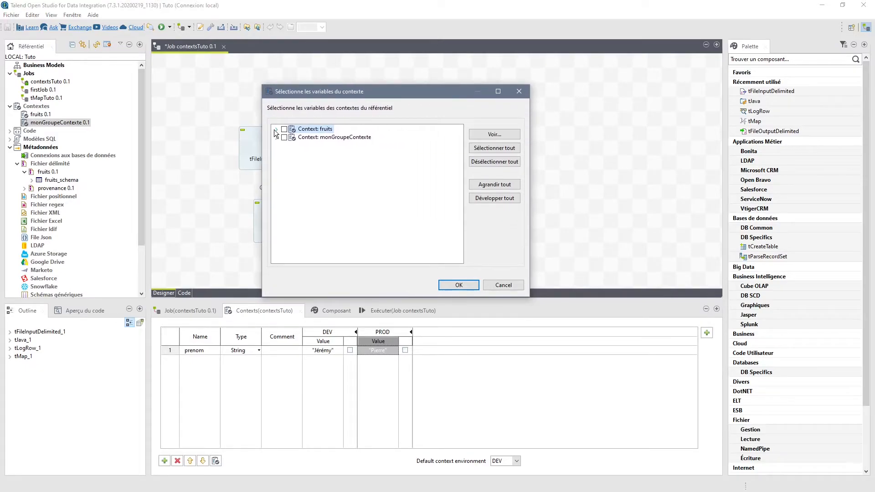
click(275, 130)
click(291, 137)
click(291, 146)
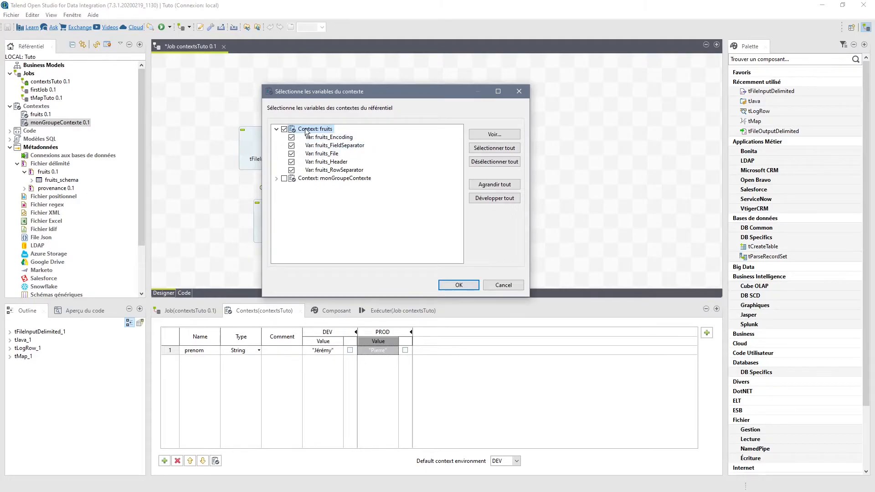
click(285, 179)
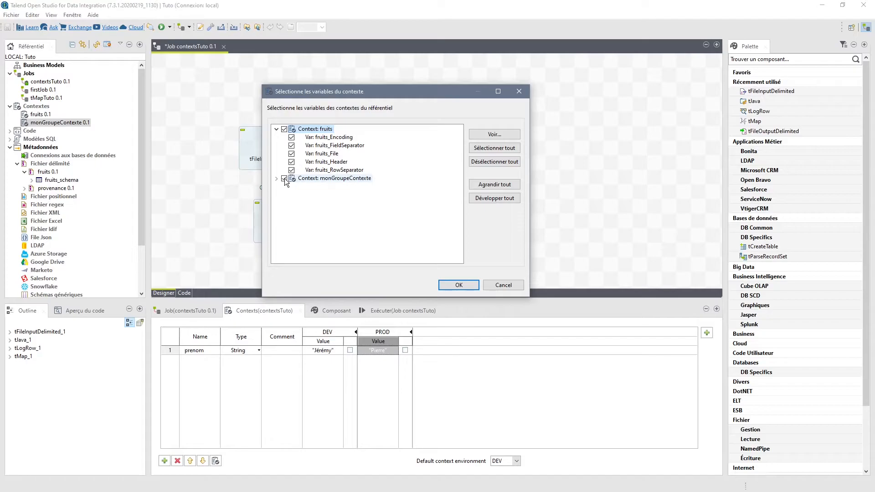
click(459, 285)
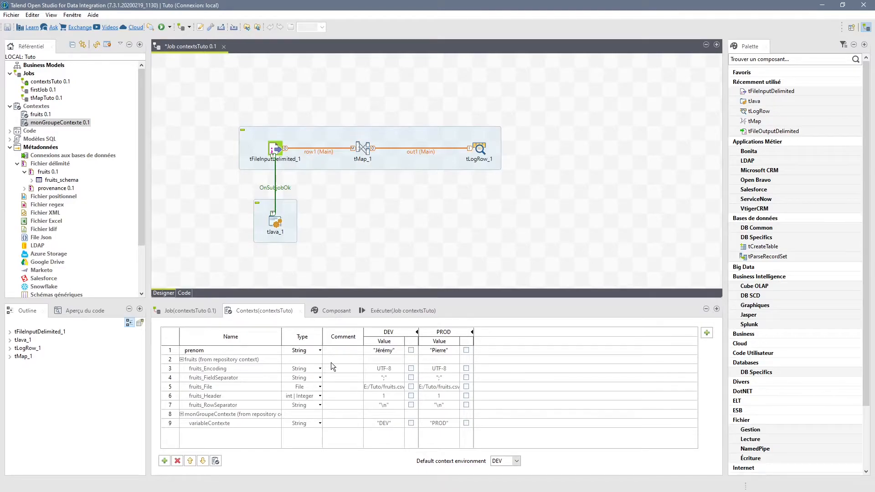
Step: Check whether the imported fruits values can be edited in the job, and open the fruits context group without changing it
click(374, 369)
double_click(288, 359)
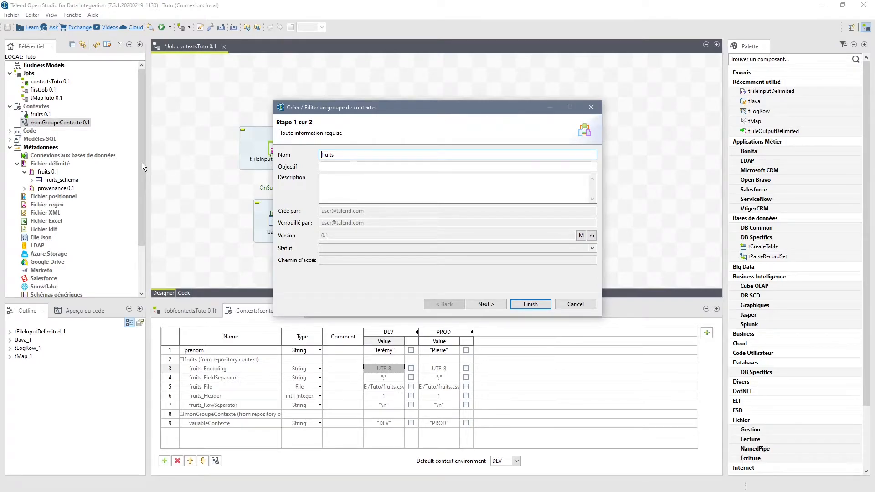
click(590, 107)
click(370, 386)
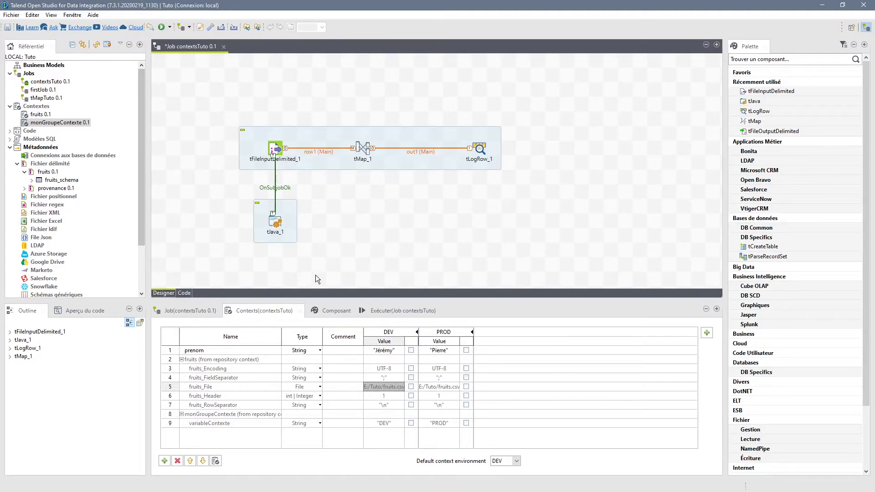
Step: Replace the hard-coded file path of tFileInputDelimited_1 with the context variable context.fruits_File
click(272, 151)
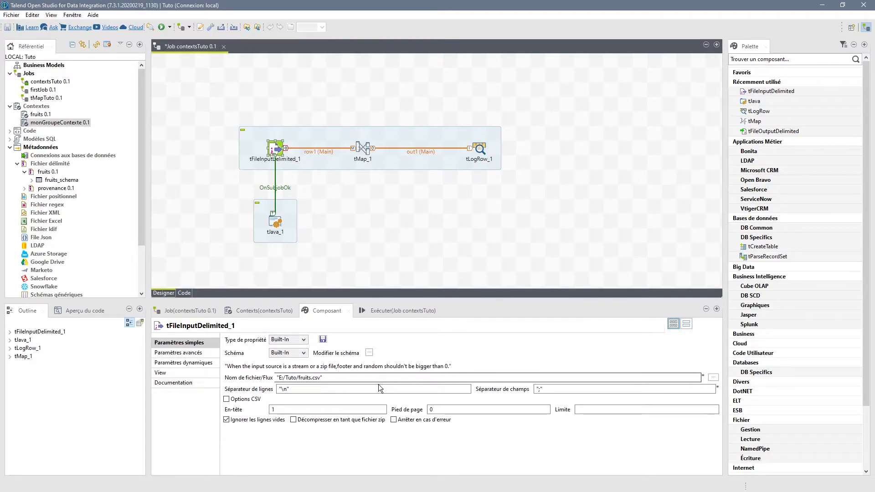
drag(358, 378, 268, 367)
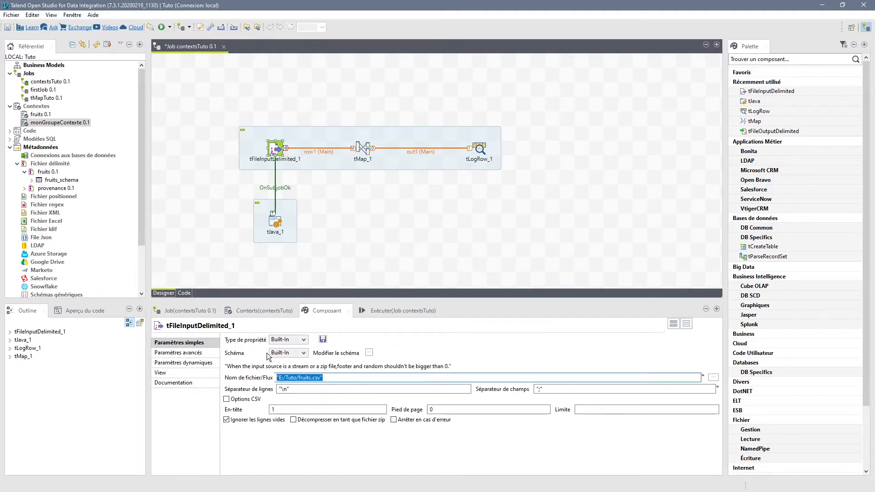
text(context.)
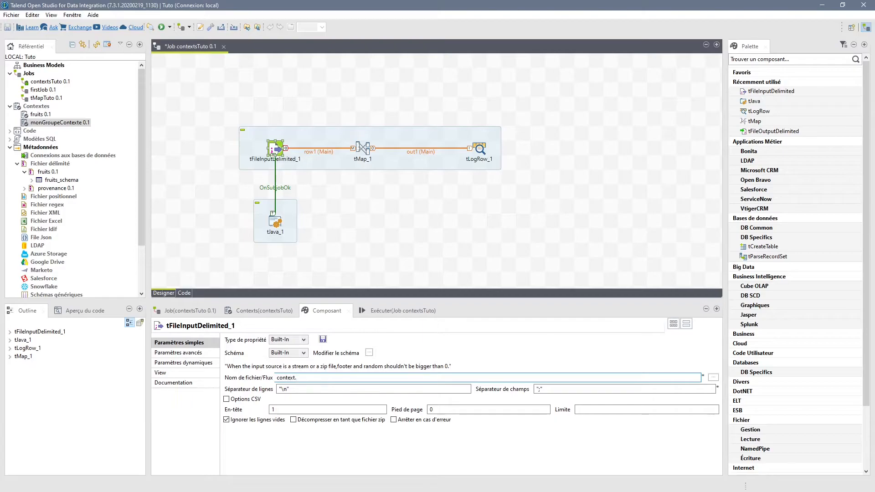
key(ctrl+space)
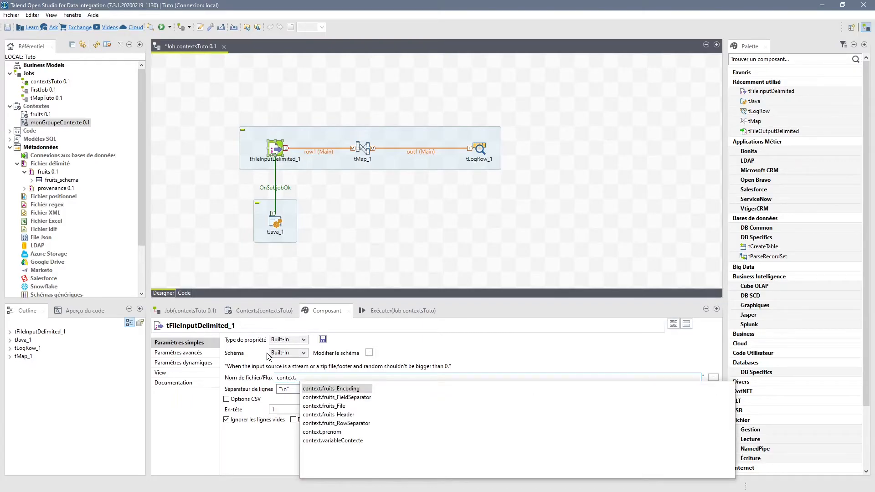
double_click(340, 406)
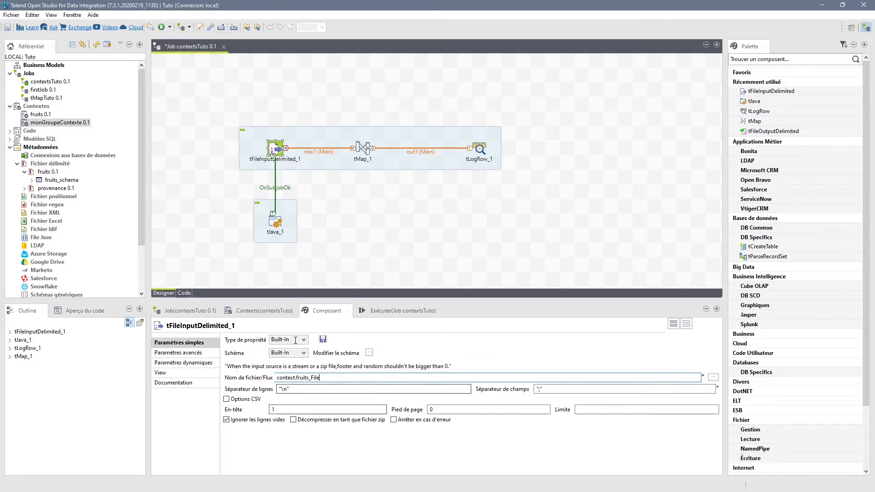
Step: Set tFileInputDelimited_1's row separator to context.fruits_RowSeparator and its field separator to context.fruits_FieldSeparator
click(268, 310)
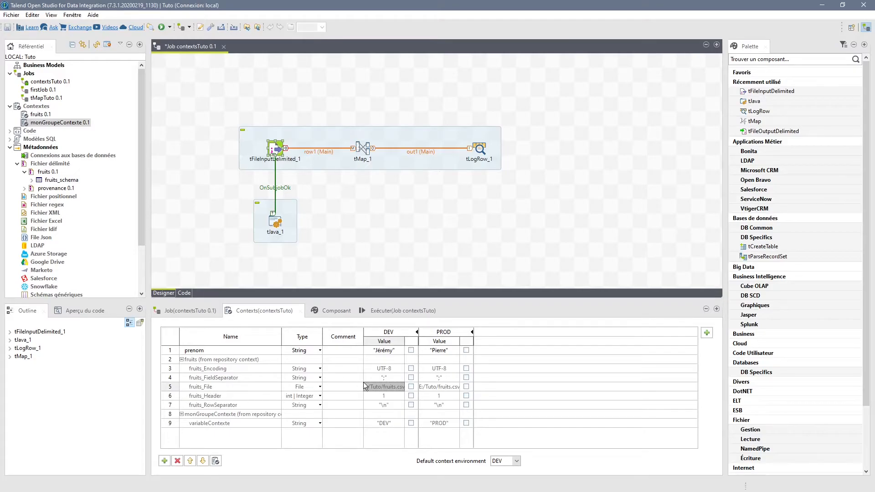
click(338, 313)
click(315, 393)
text(context.)
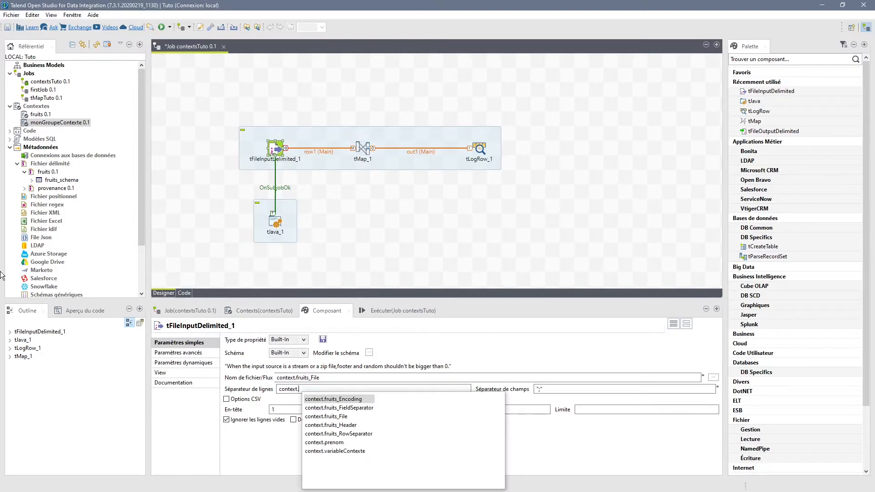
double_click(338, 433)
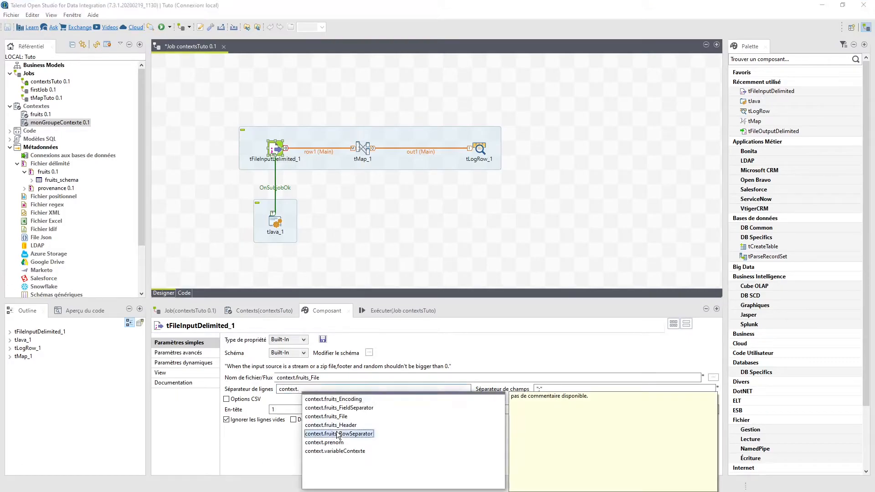
drag(564, 390, 504, 373)
text(context.)
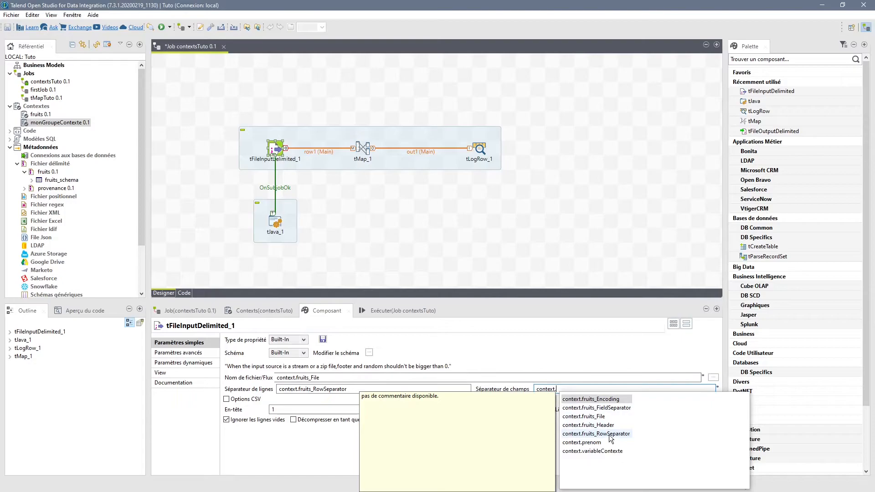
double_click(596, 408)
Step: Set the header value of tFileInputDelimited_1 to context.fruits_Header
double_click(315, 413)
text(context)
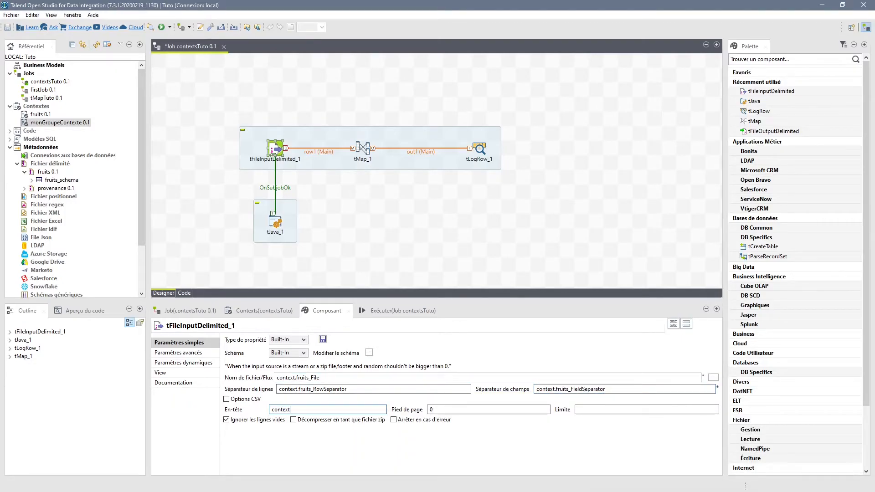
text(.)
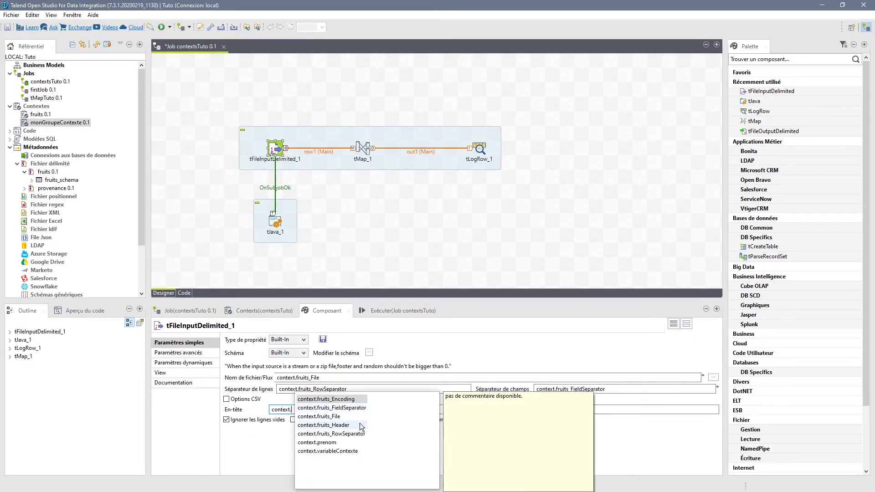
double_click(327, 425)
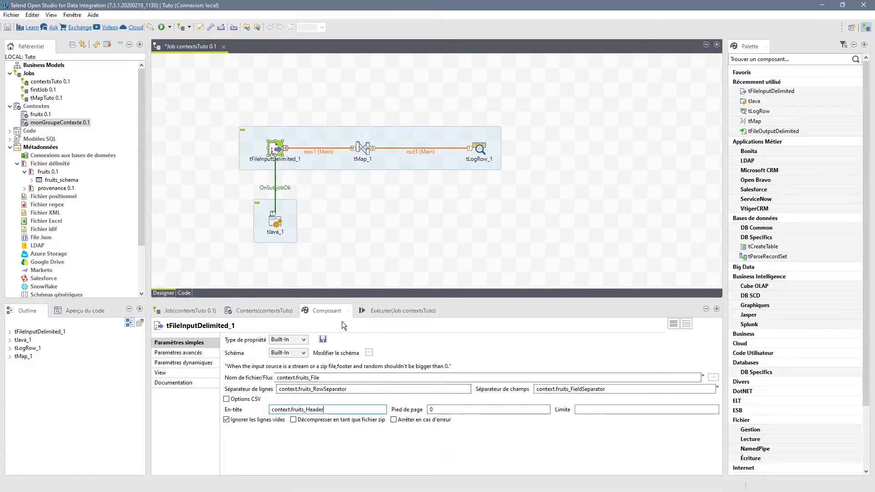
Step: Replace the quoted first name in tJava_1's System.out.println call with context.prenom
click(278, 228)
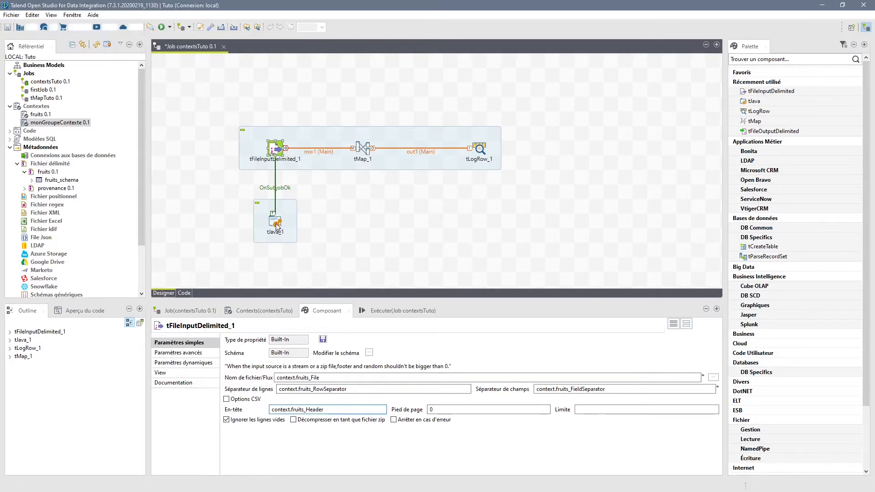
click(442, 350)
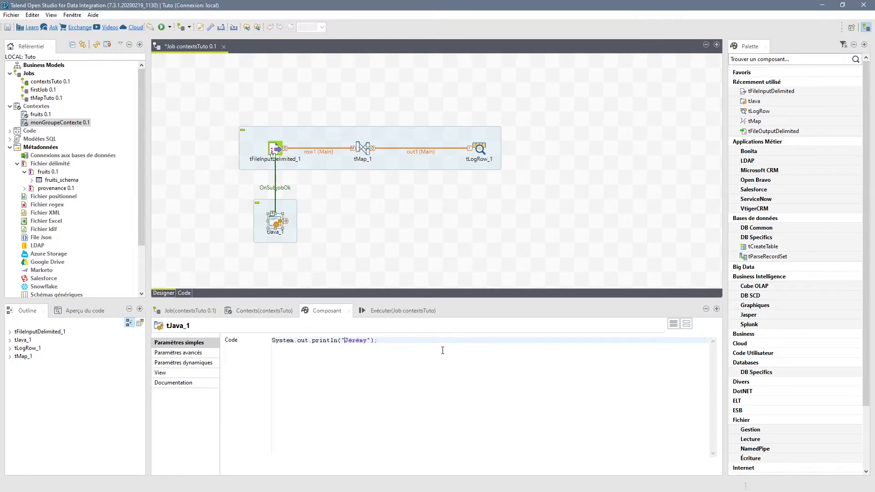
key(shift+Right)
key(shift+Right)
key(shift+Right)
key(shift+Right)
key(shift+Right)
key(shift+Right)
key(shift+Right)
key(shift+Right)
key(BackSpace)
text(context.pre)
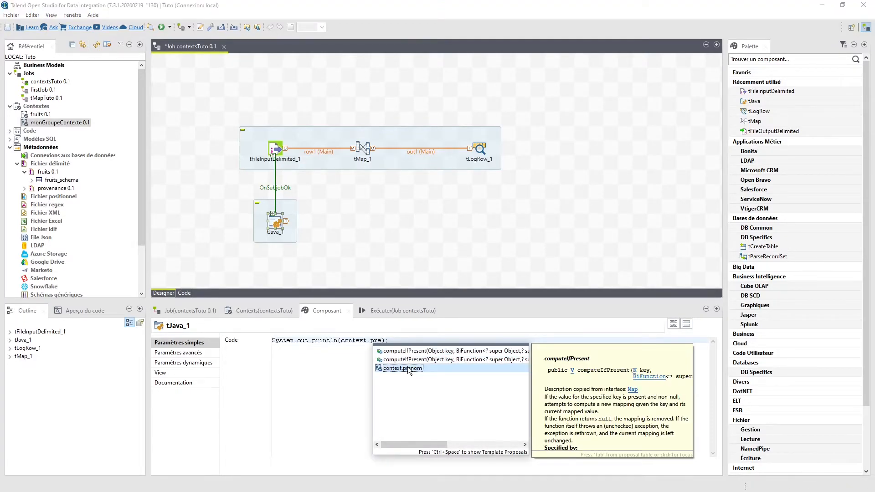
double_click(401, 368)
click(368, 270)
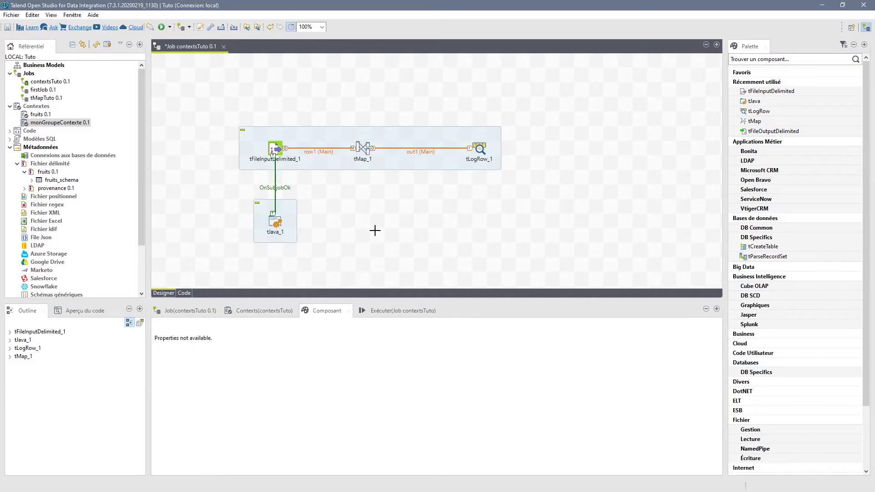
click(276, 223)
drag(341, 338, 395, 338)
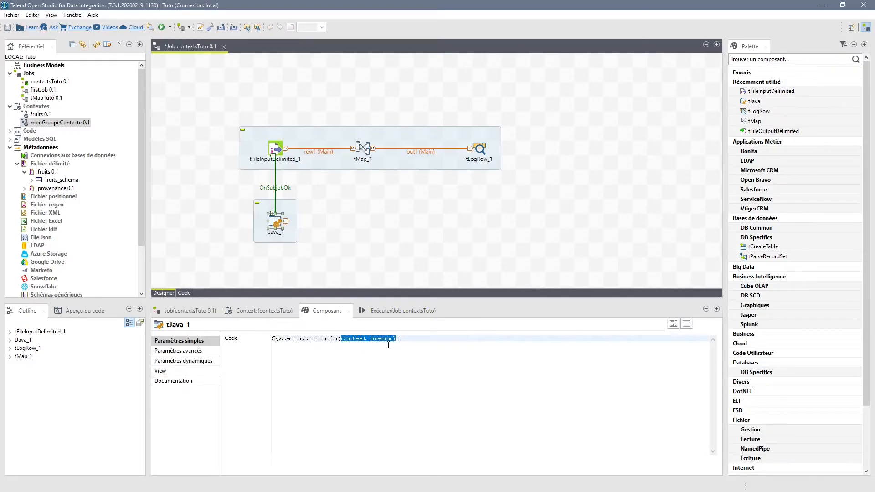
click(389, 345)
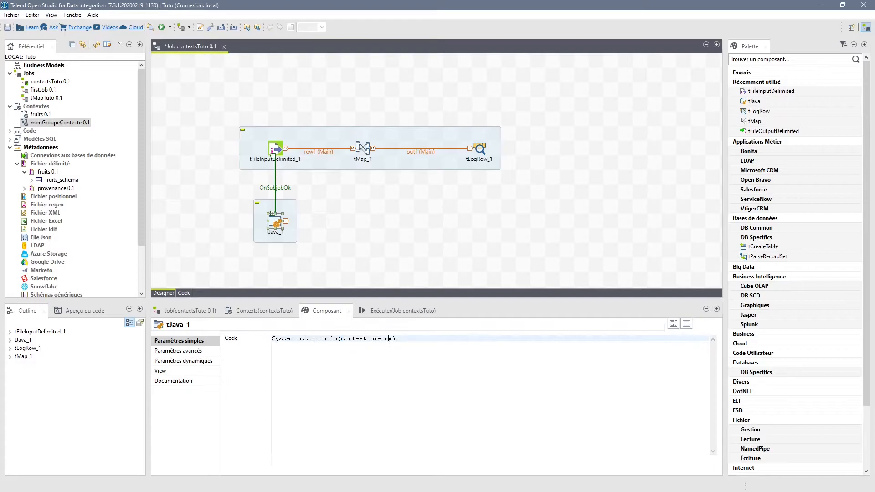
Step: Add a column to tMap_1's out1 output with the expression contexte.context.variableContexte, and apply the mapping
double_click(363, 148)
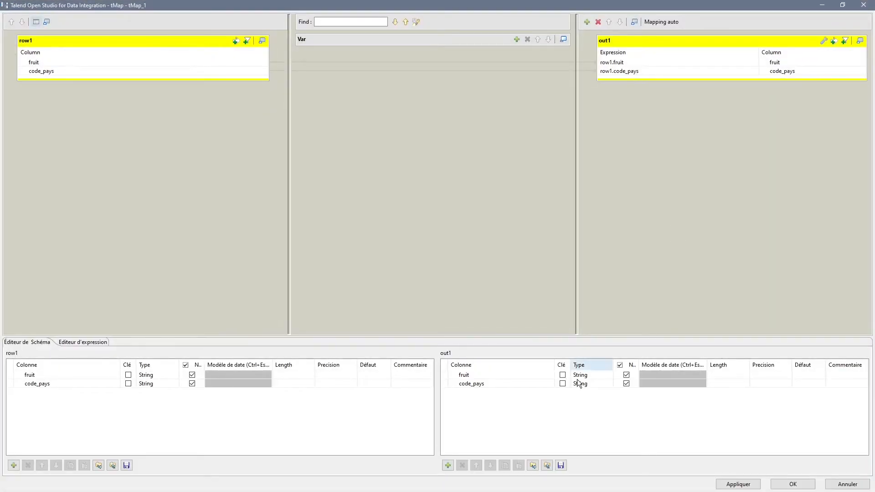
click(448, 465)
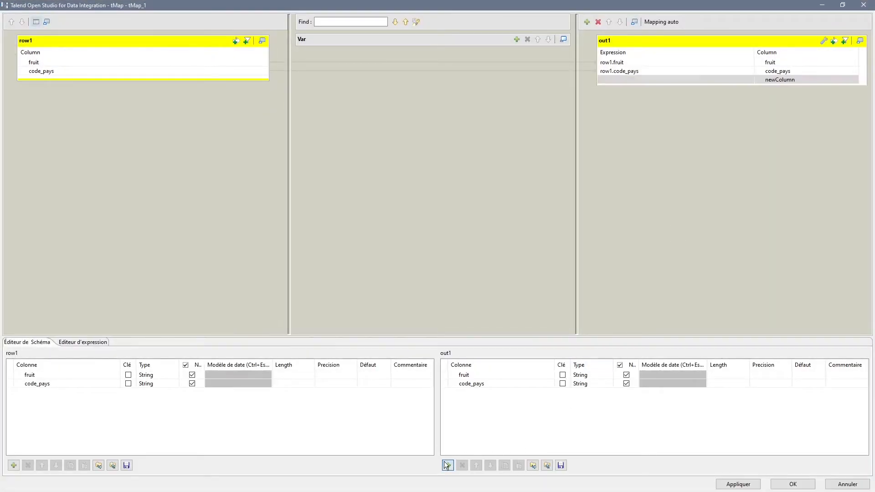
click(640, 78)
text(context)
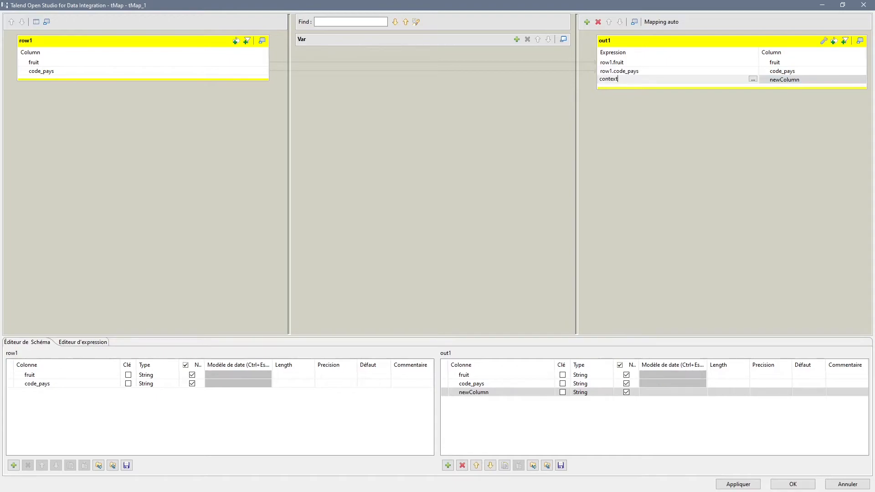
text(e.)
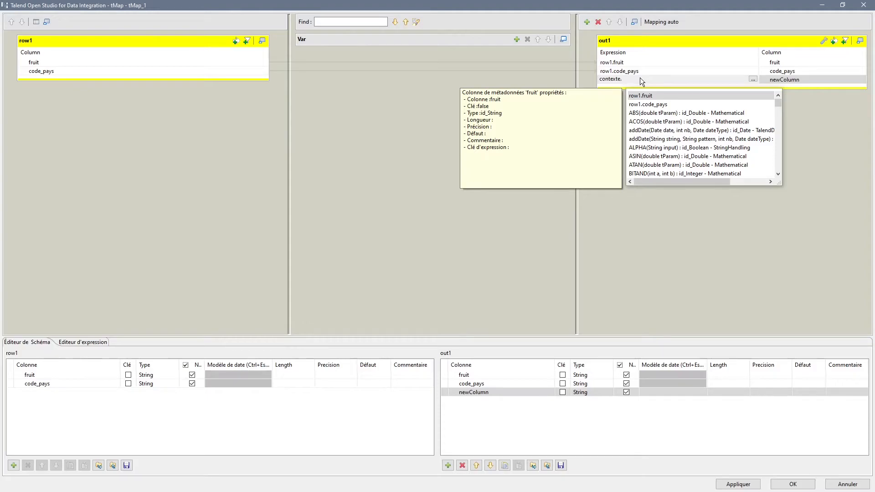
scroll(672, 168, down, 10)
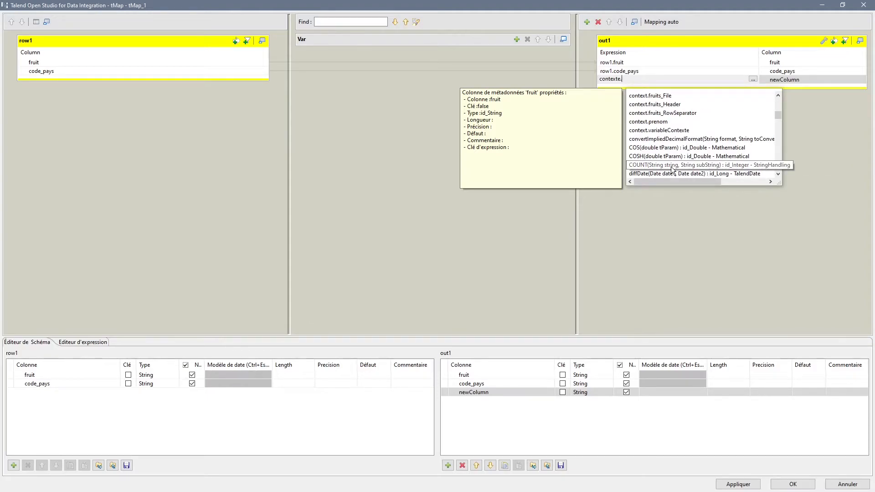
text(va)
key(Return)
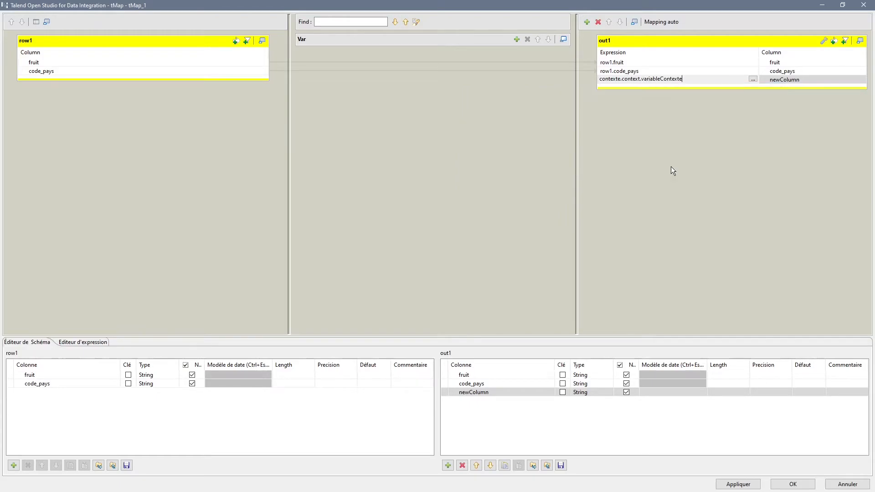
click(738, 483)
click(791, 483)
click(492, 254)
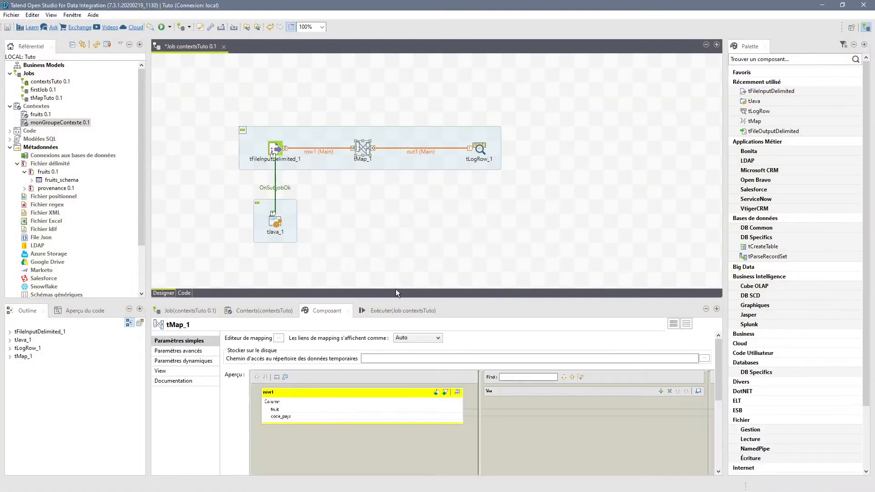
Step: Compare the context variable values of the DEV and PROD environments in the job's run settings
click(389, 309)
click(551, 328)
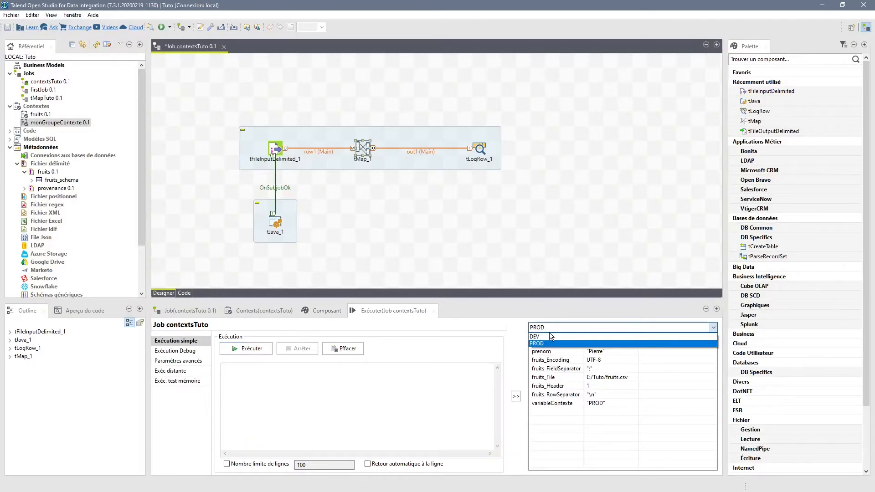
click(549, 343)
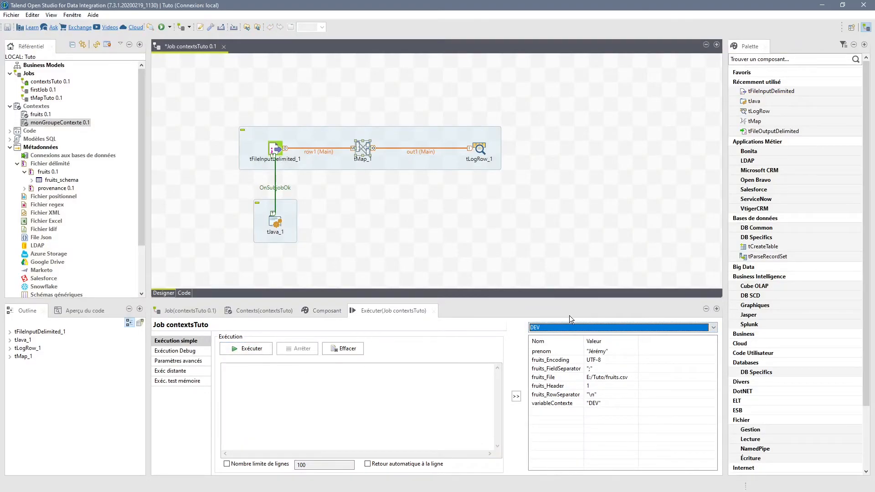
click(549, 328)
click(540, 343)
click(537, 327)
click(537, 338)
click(547, 327)
click(541, 343)
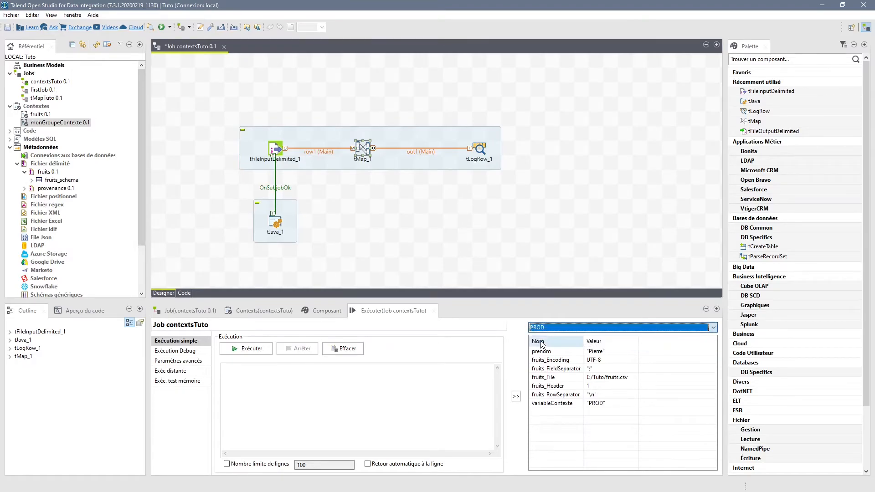
click(545, 327)
click(550, 338)
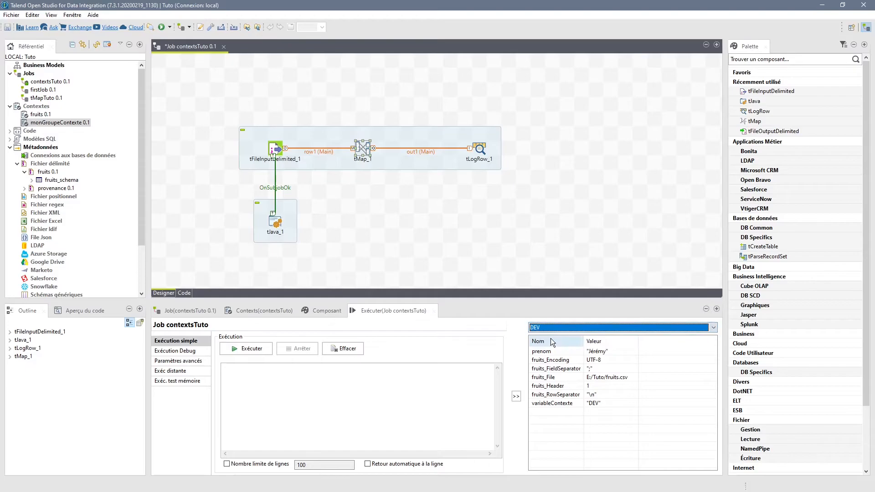
click(587, 328)
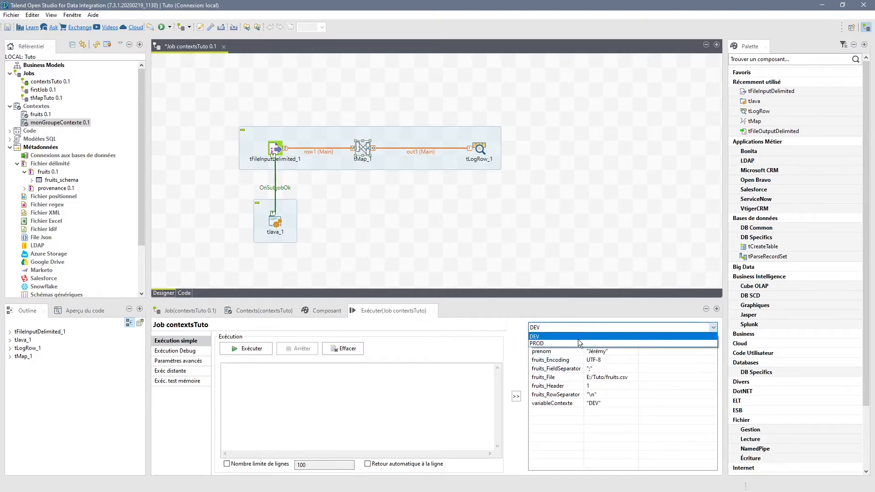
click(575, 343)
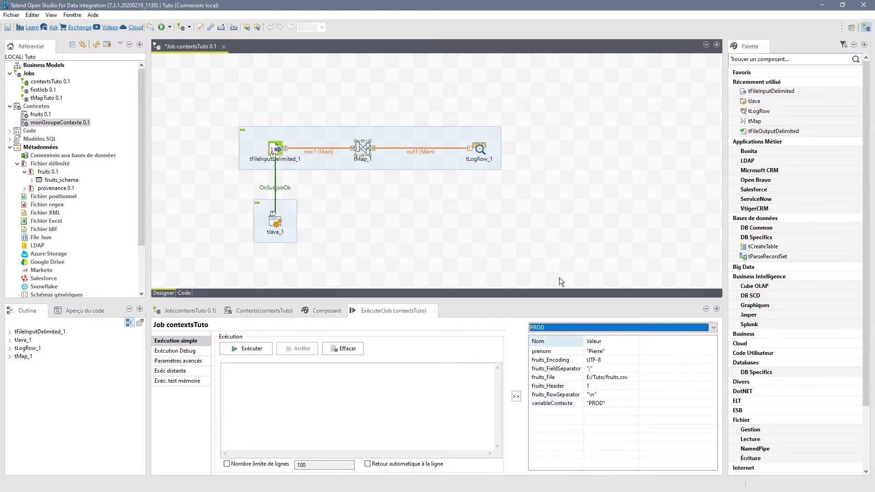
Step: Select the DEV environment and try to run the contextsTuto job
click(575, 323)
click(563, 332)
click(228, 350)
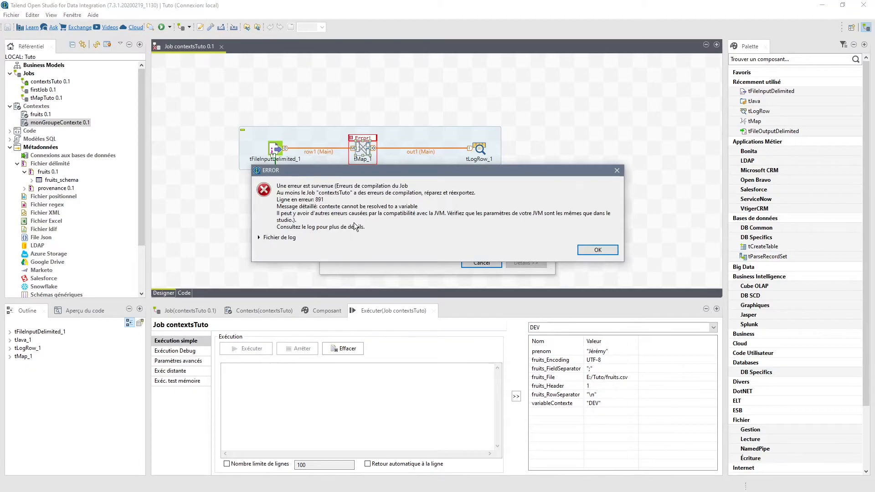
click(598, 250)
Step: Correct the new out1 column's expression in tMap_1 to context.variableContexte and apply the mapping
double_click(363, 153)
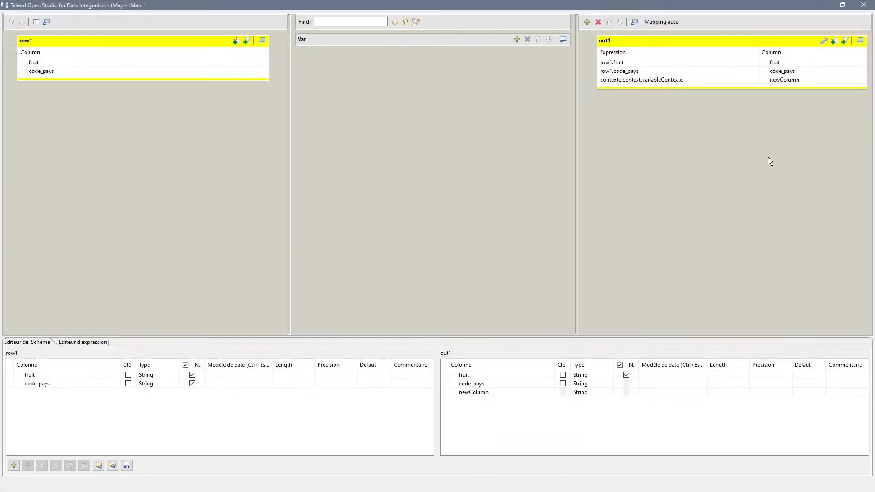
click(691, 80)
click(624, 78)
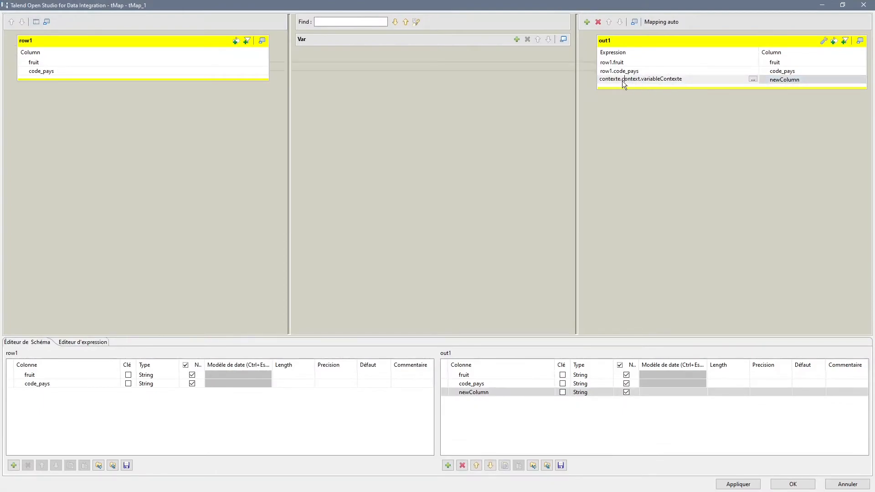
key(BackSpace)
key(BackSpace)
key(BackSpace)
key(BackSpace)
key(BackSpace)
key(BackSpace)
key(BackSpace)
key(BackSpace)
key(BackSpace)
click(752, 483)
click(792, 482)
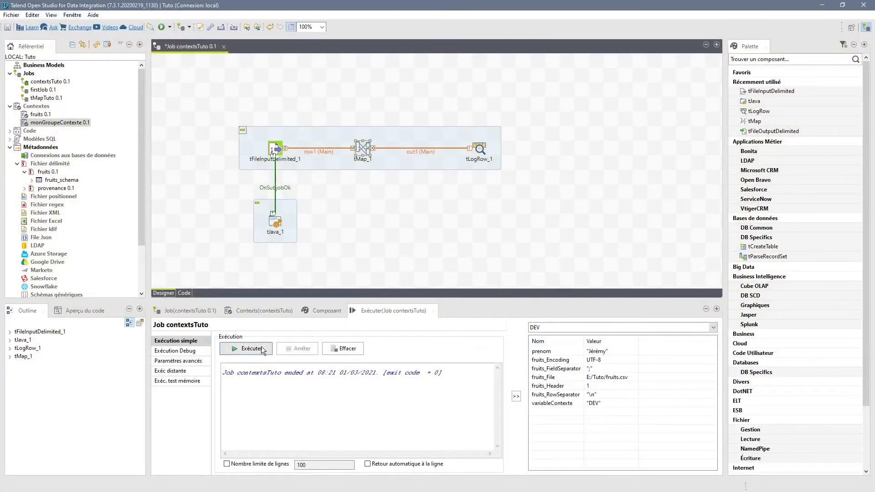
Step: Run the contextsTuto job in the DEV environment and again in the PROD environment
click(255, 348)
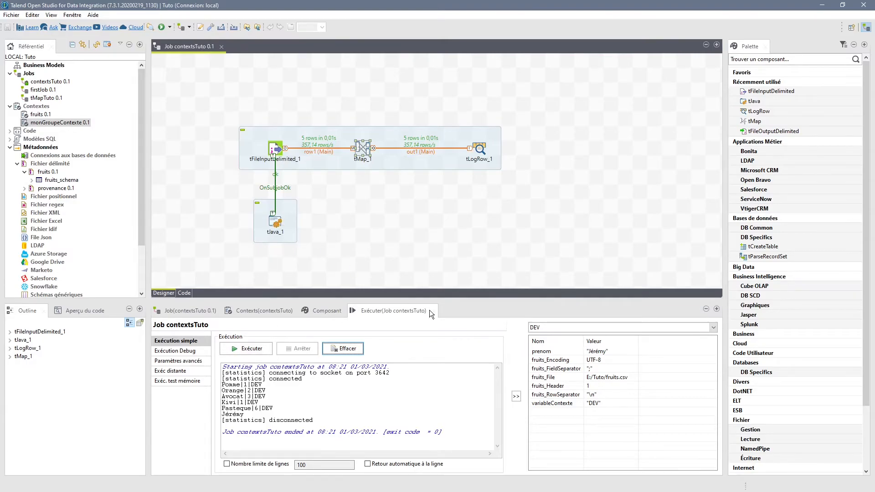
click(543, 327)
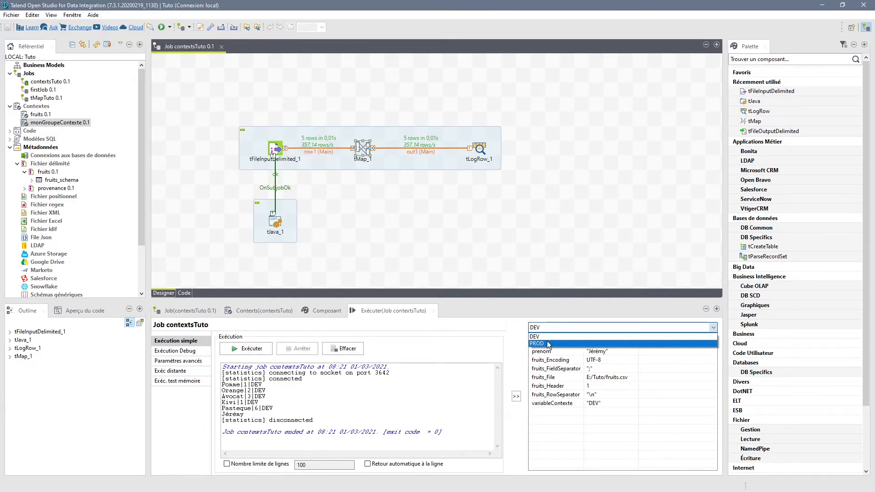
click(542, 344)
click(249, 348)
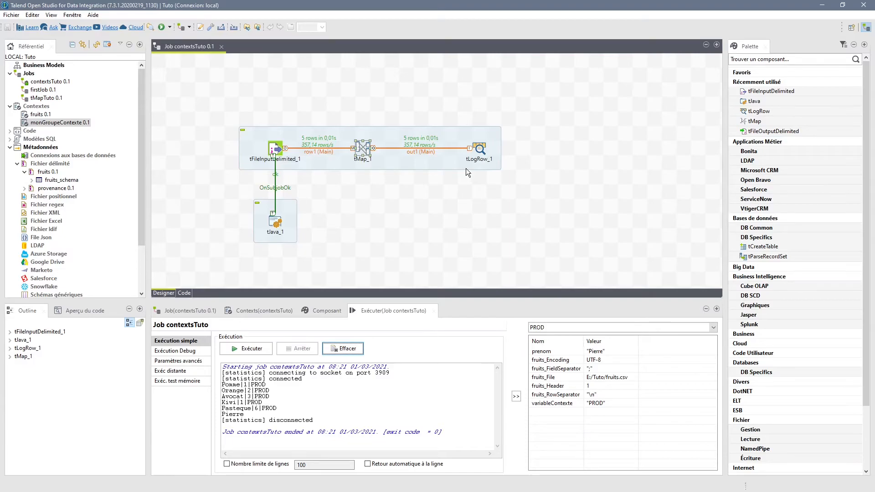
Step: Review the fruits_File and prenom variables in the job's context variable table
click(261, 306)
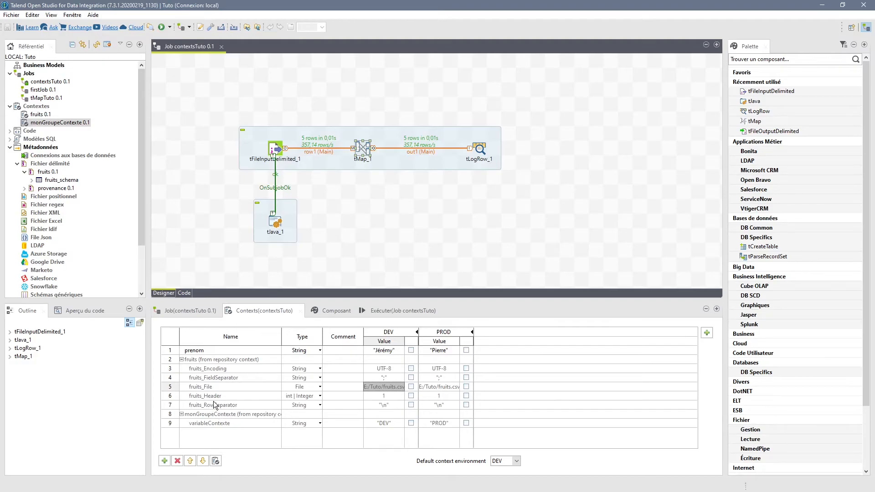
click(176, 388)
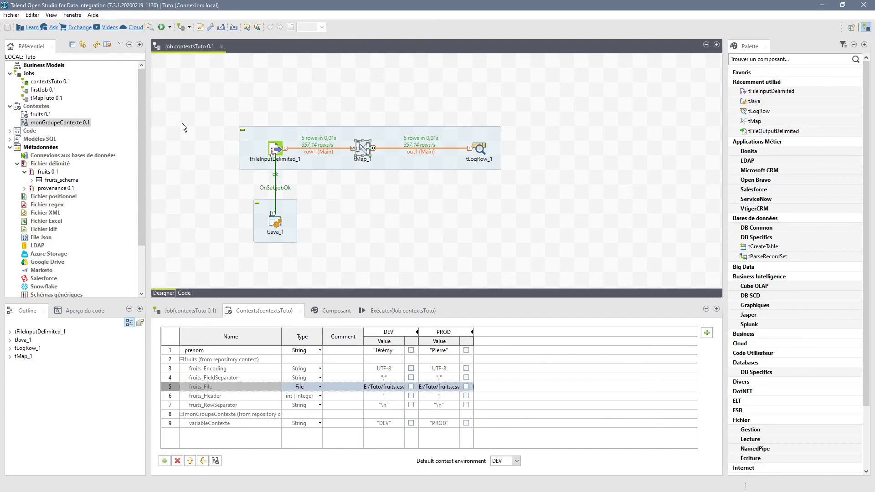
click(173, 352)
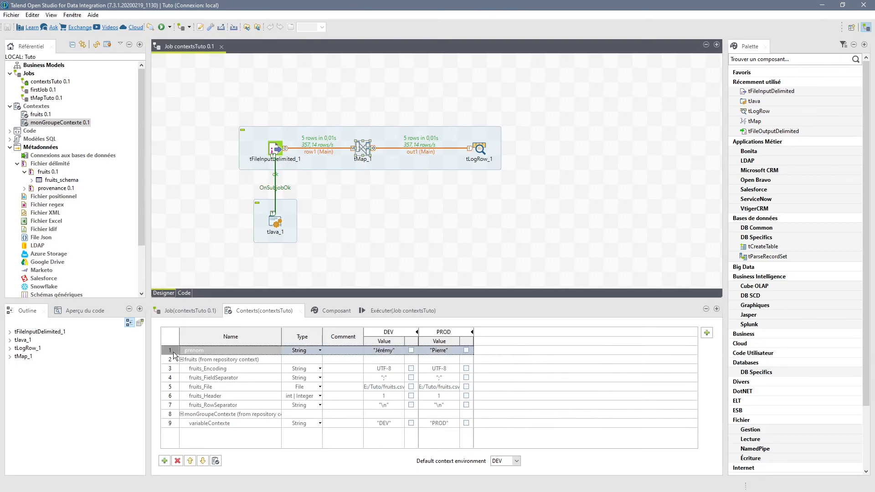